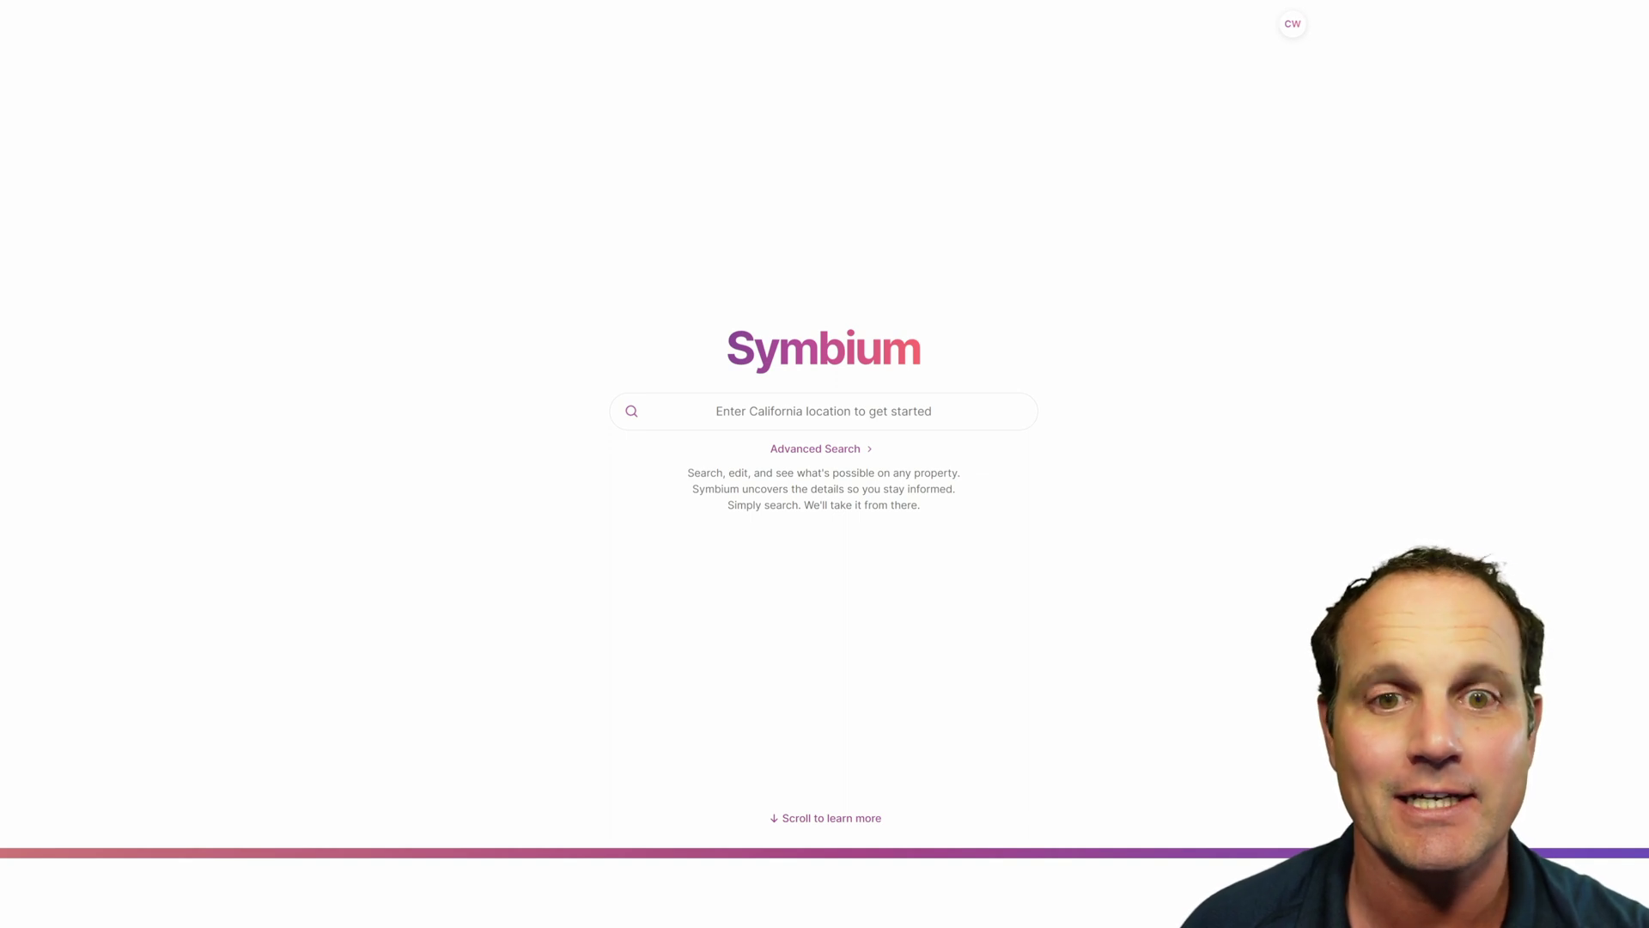
Step: Open Symbium's advanced parcel search from the landing page
left_click(791, 448)
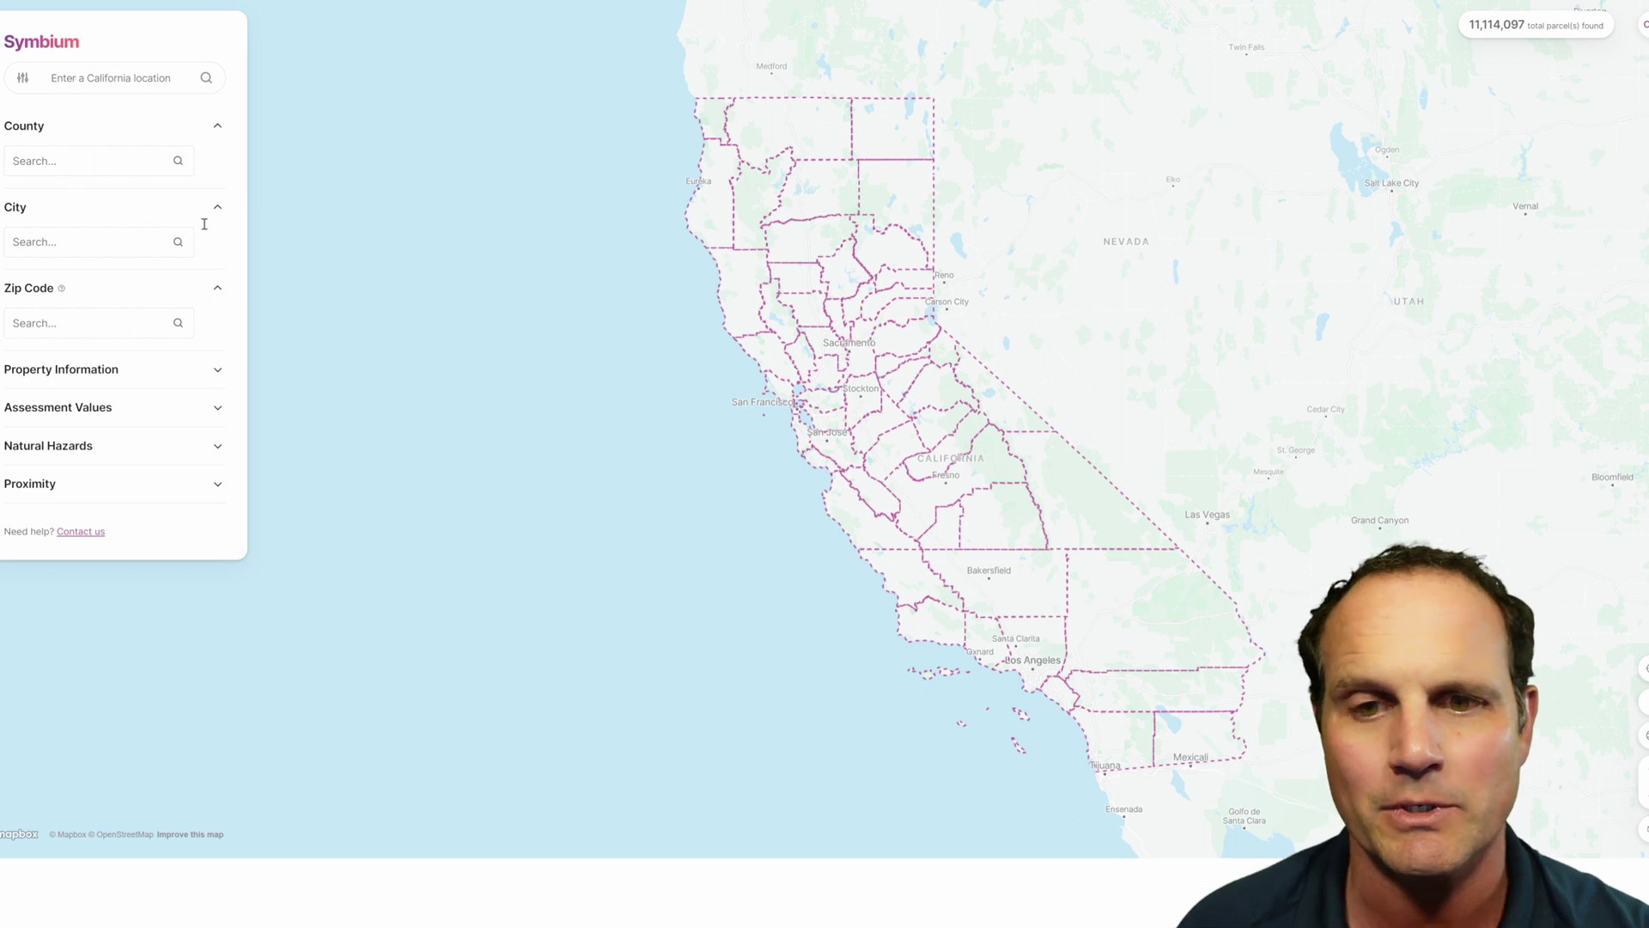
Step: Pan and zoom the map from all of California down to the Newport Beach, Costa Mesa and Irvine coast
left_click_drag(858, 599, 822, 434)
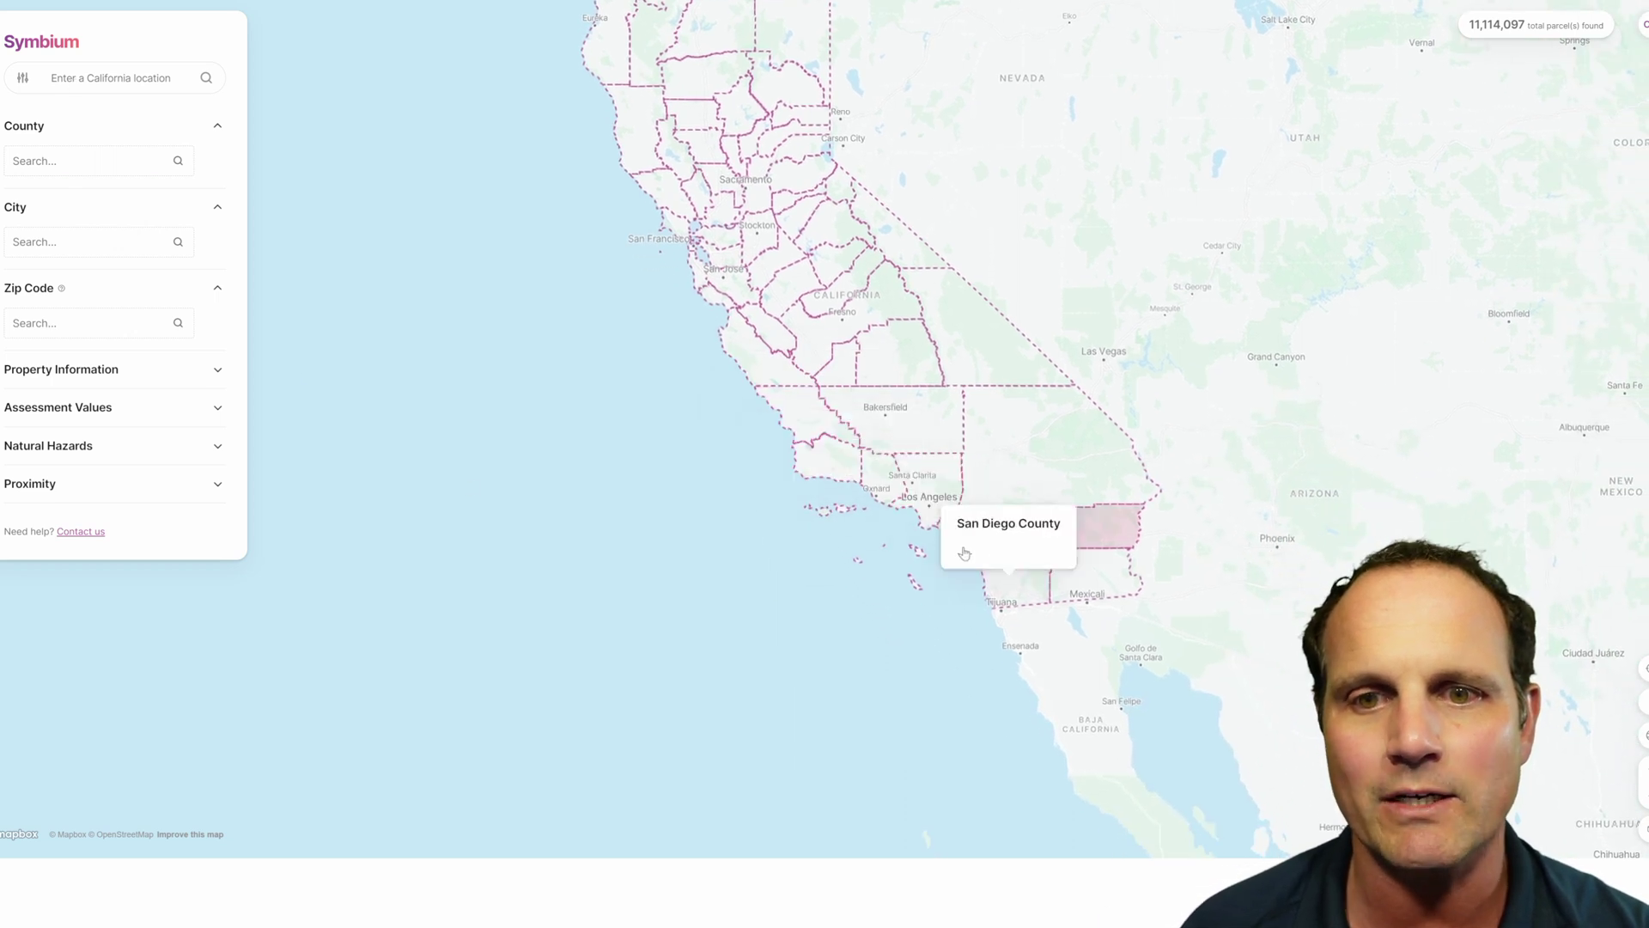
scroll(971, 524, "up", 5)
left_click_drag(989, 460, 958, 535)
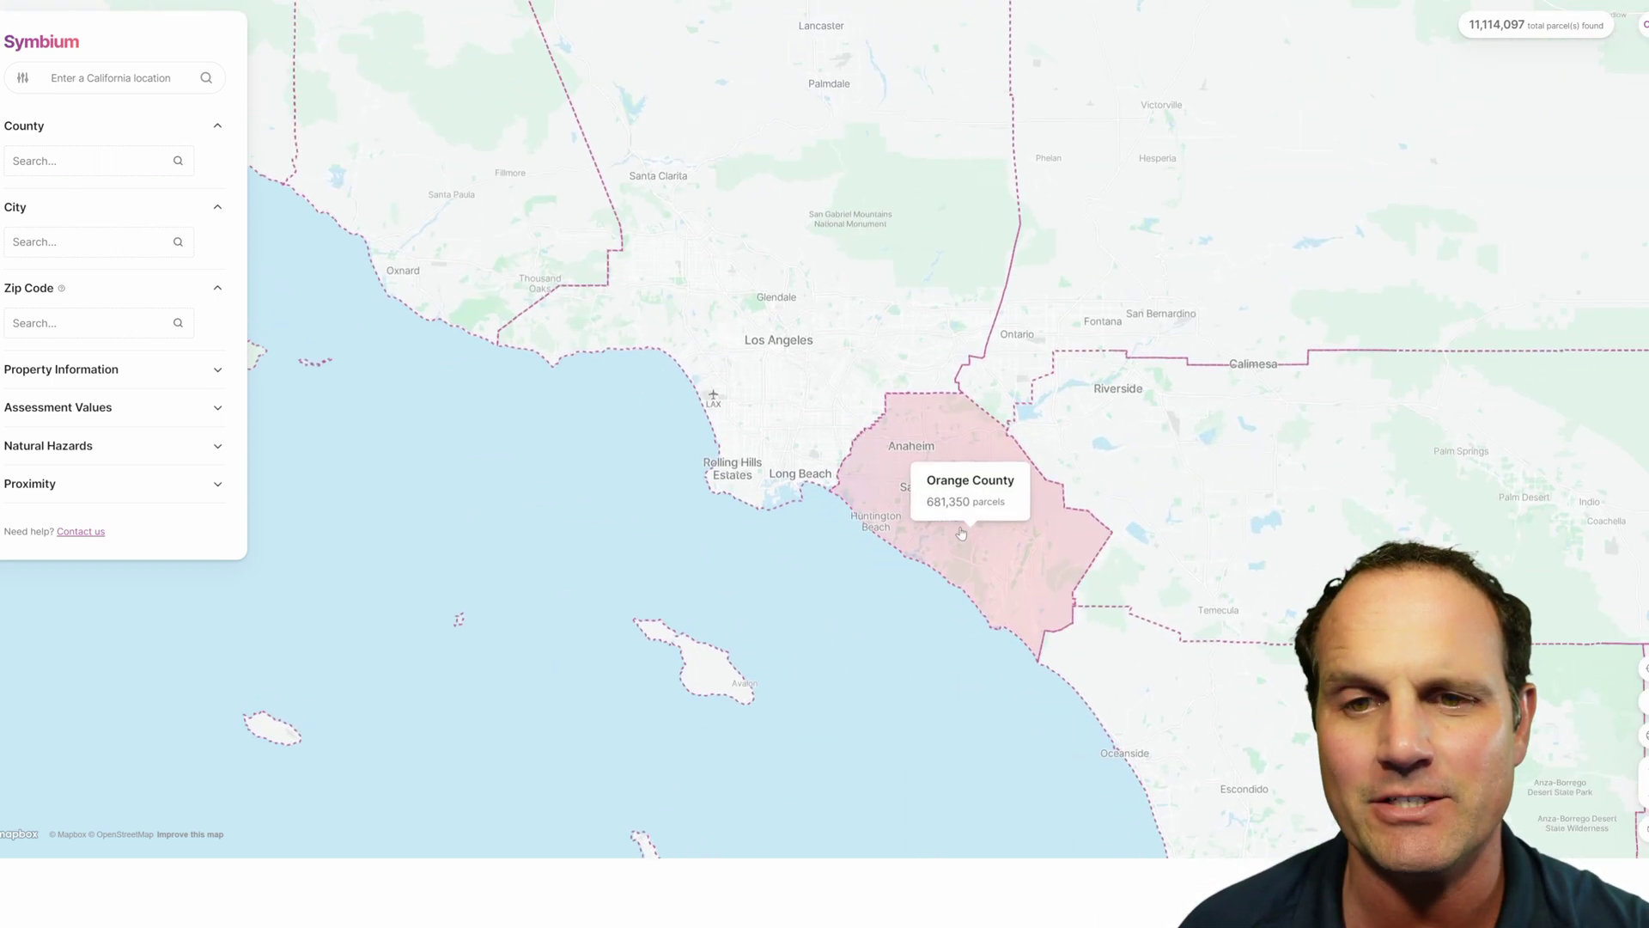
scroll(943, 547, "up", 3)
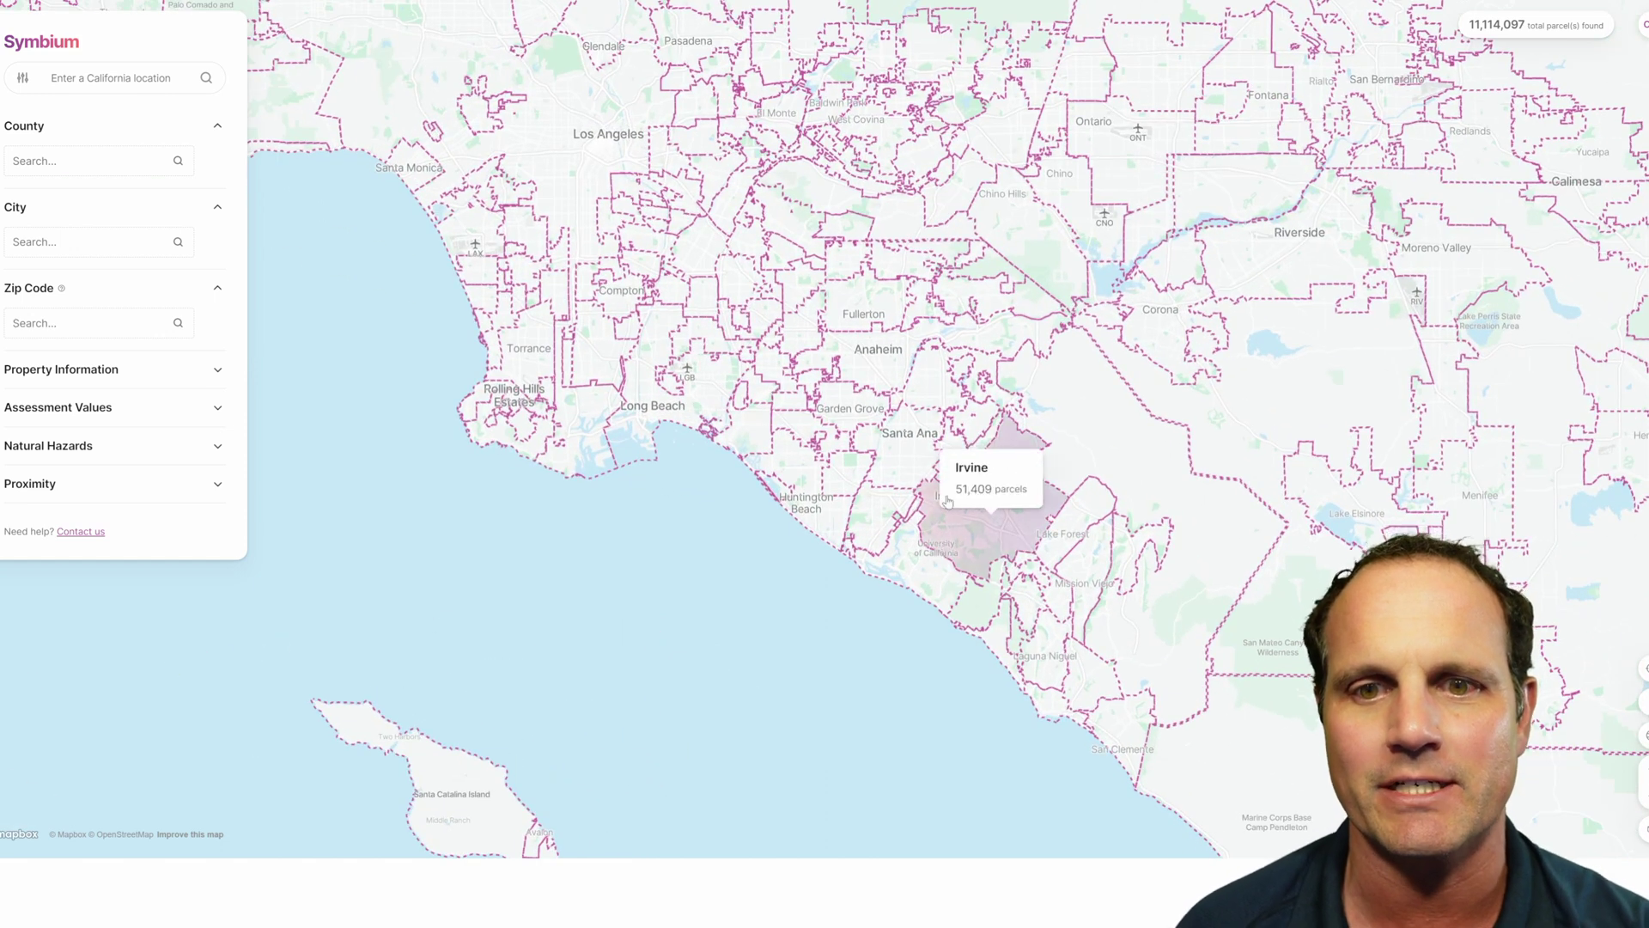
scroll(945, 541, "up", 3)
scroll(953, 462, "up", 2)
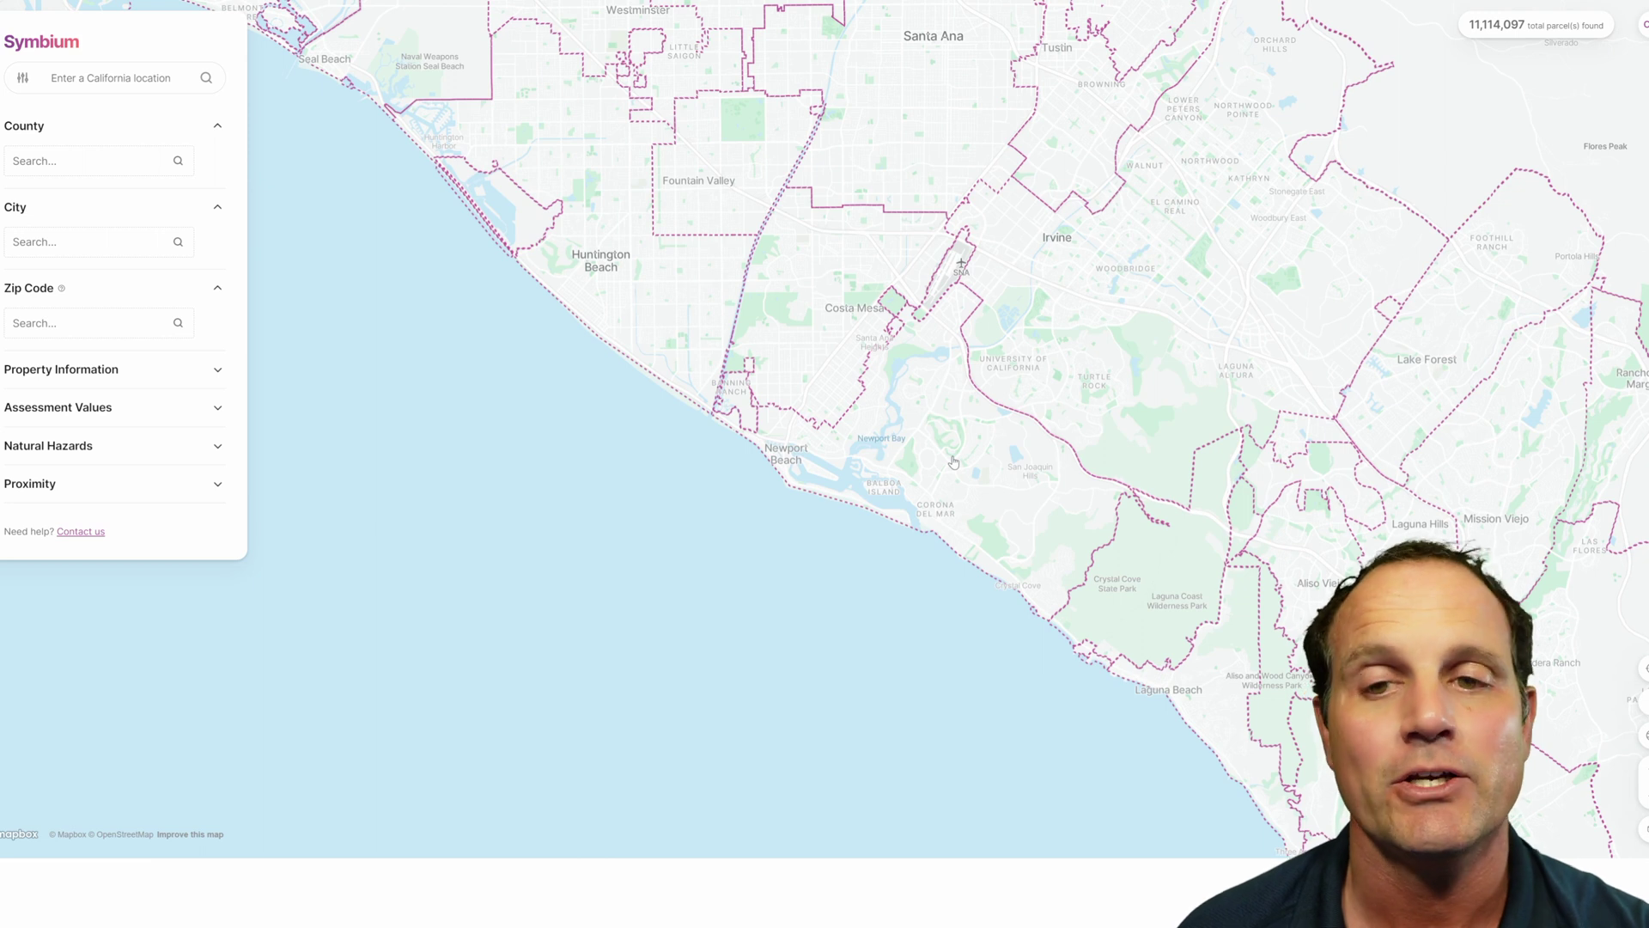
scroll(954, 462, "up", 1)
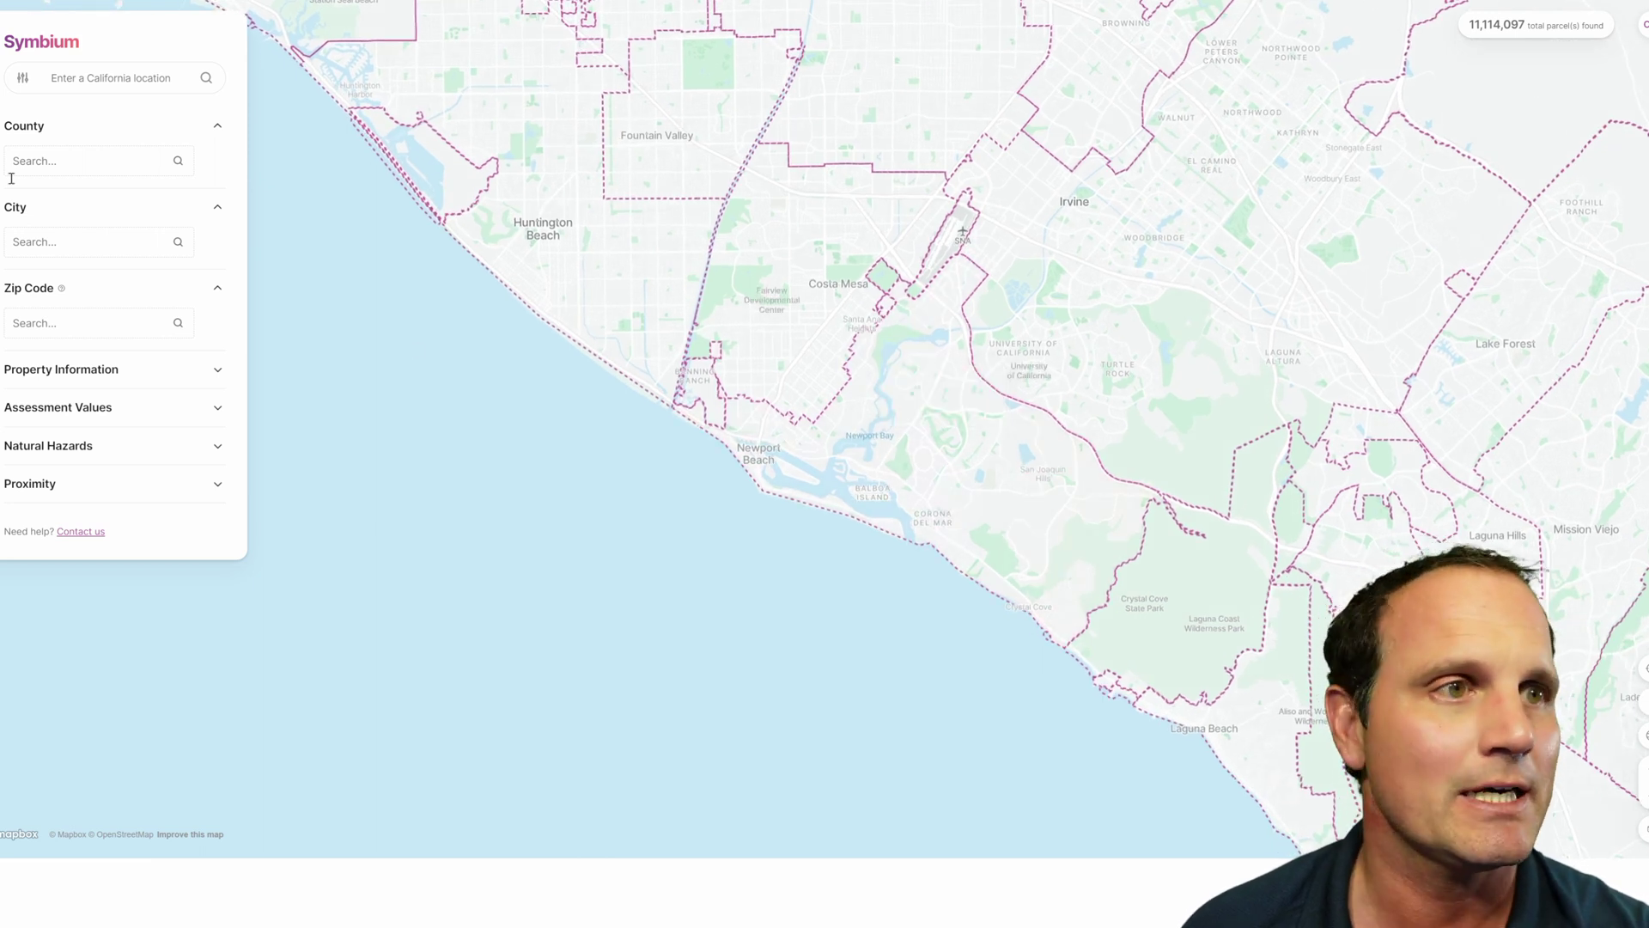
Step: Filter parcels to the city of Newport Beach (28,229 found) and expand Property Information
left_click(55, 155)
left_click(52, 253)
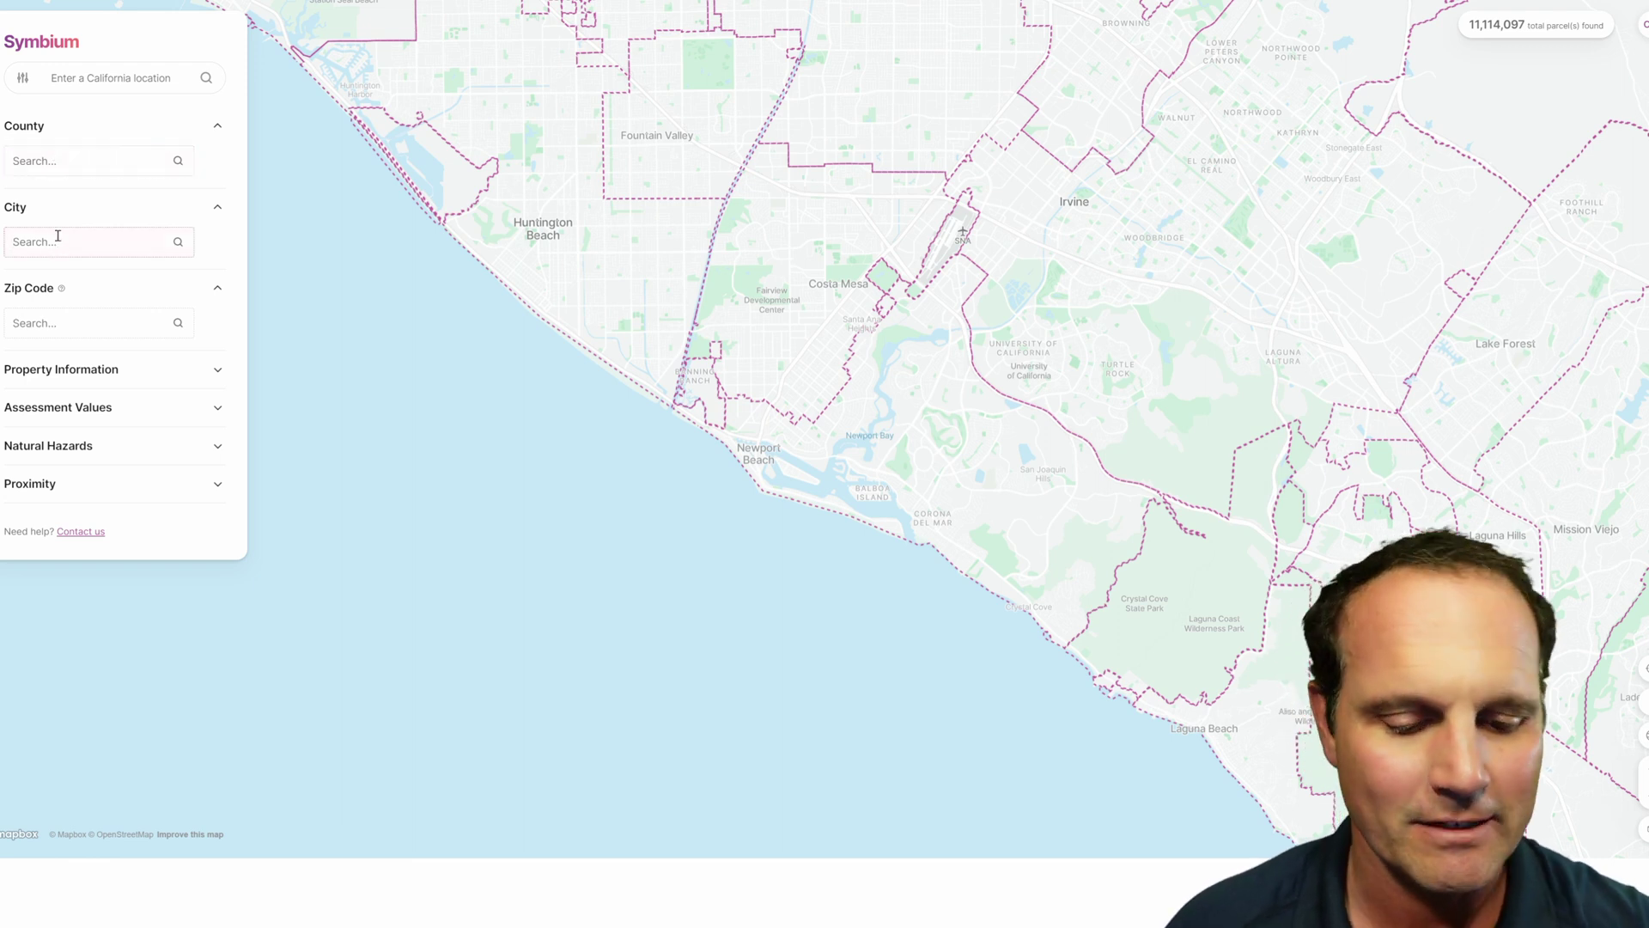
type("newpor")
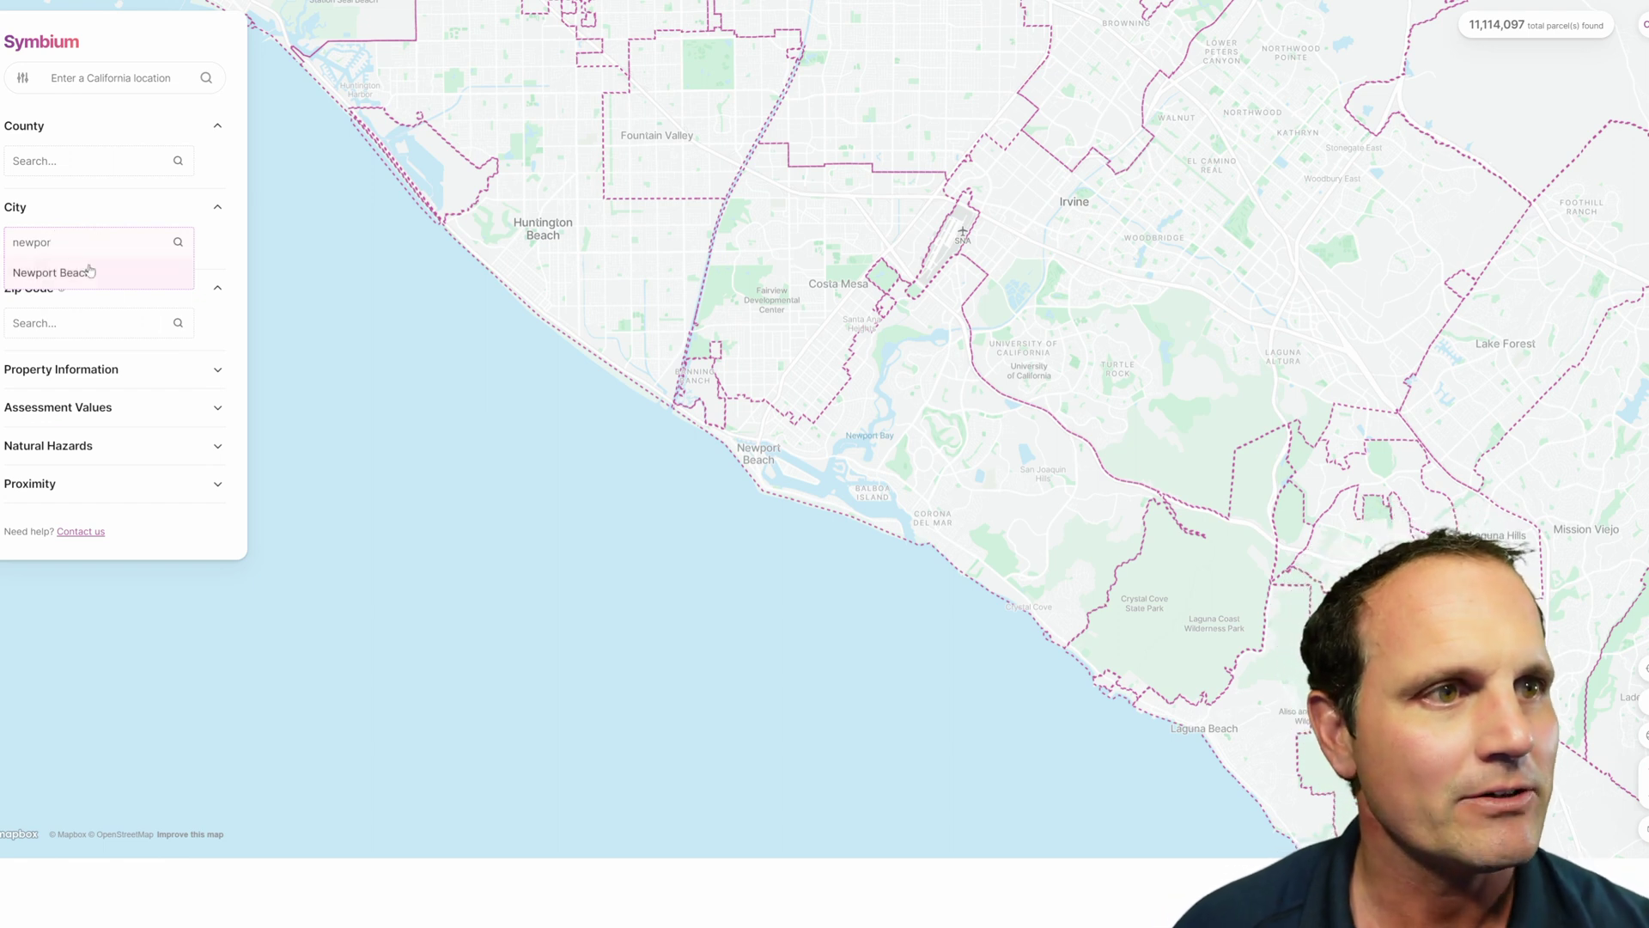
left_click(86, 272)
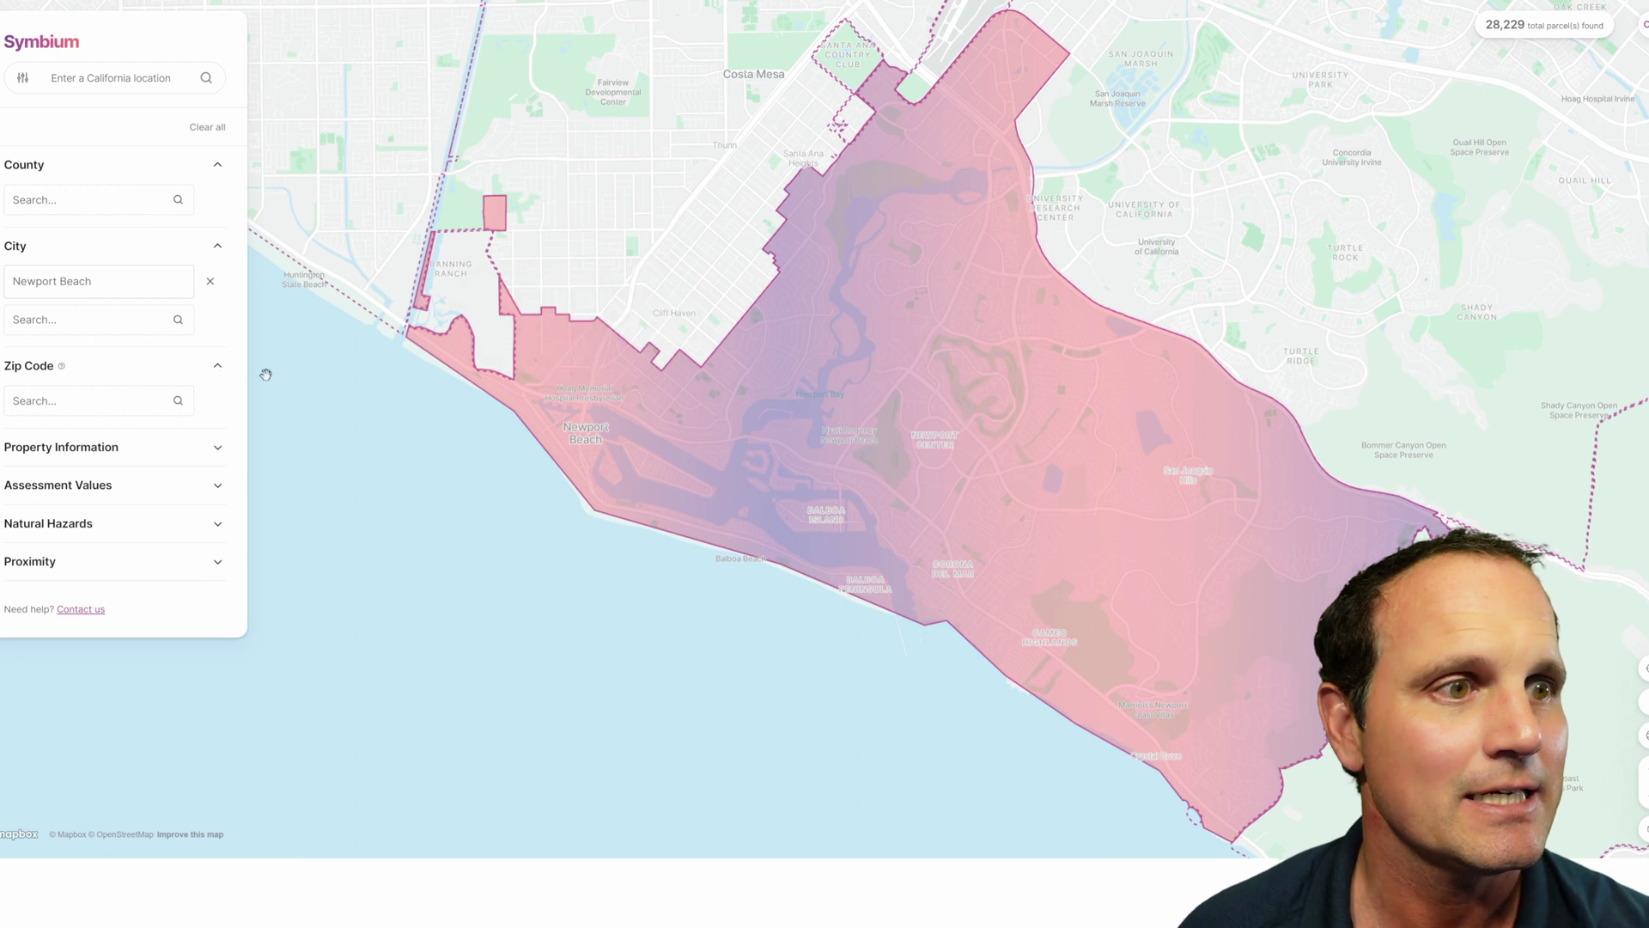
left_click(82, 450)
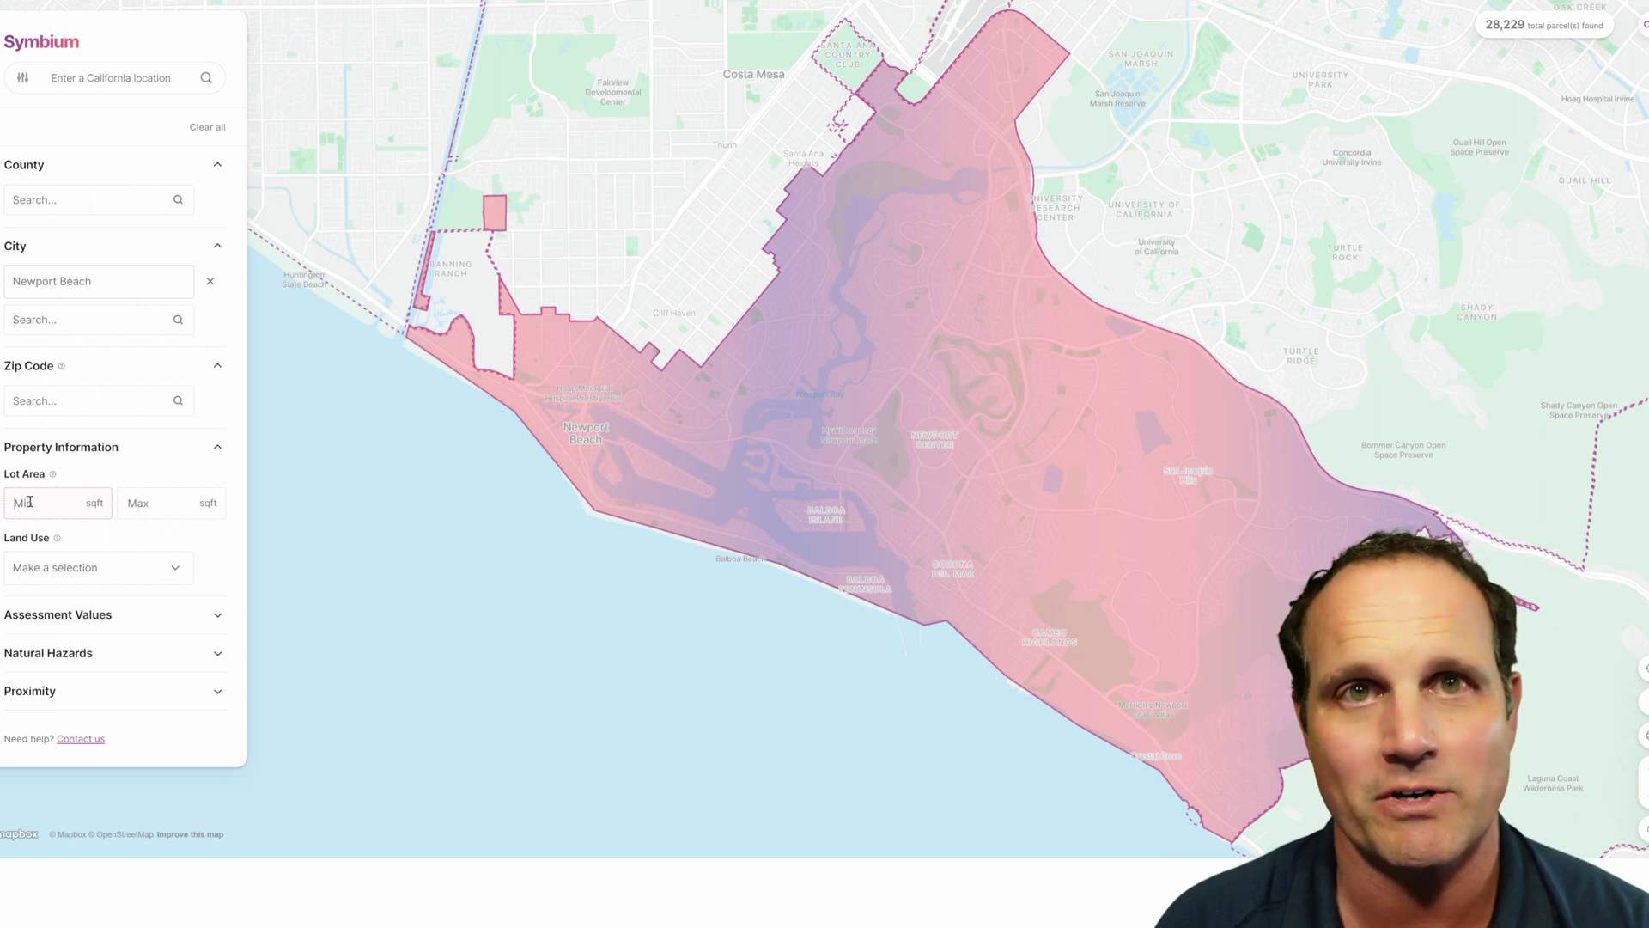
Step: Set the minimum lot area to 8,000 sqft, narrowing results to 10,693 parcels
type("8,000")
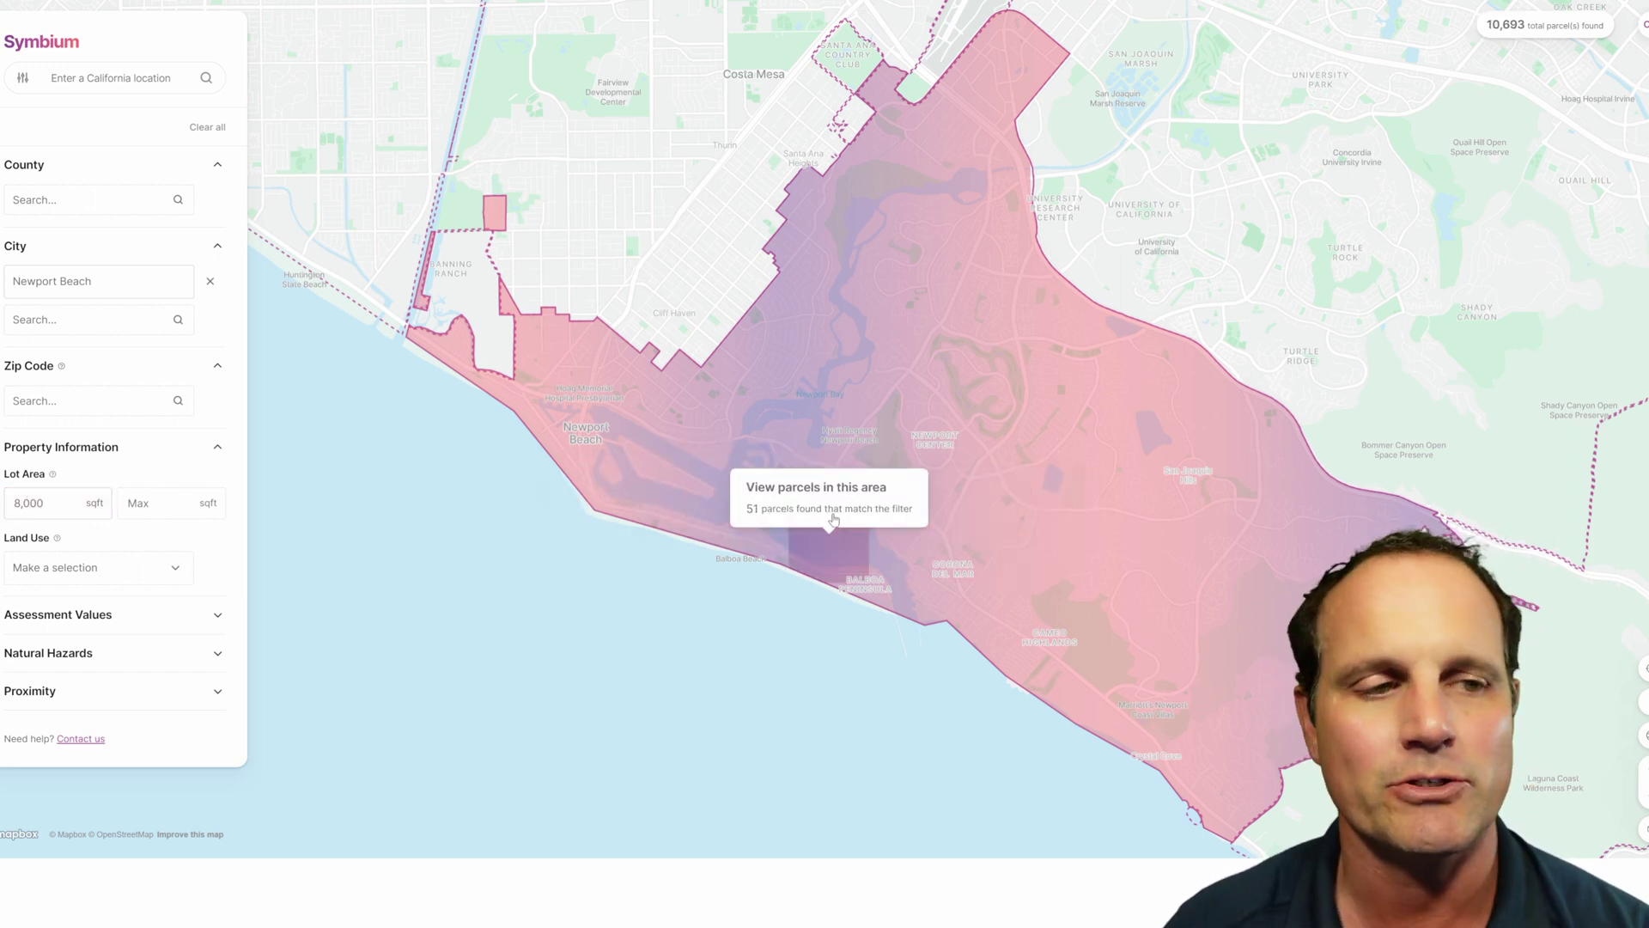
Step: Zoom into the Corona del Mar parcels at street level, then zoom back out to city view
scroll(932, 573, "up", 5)
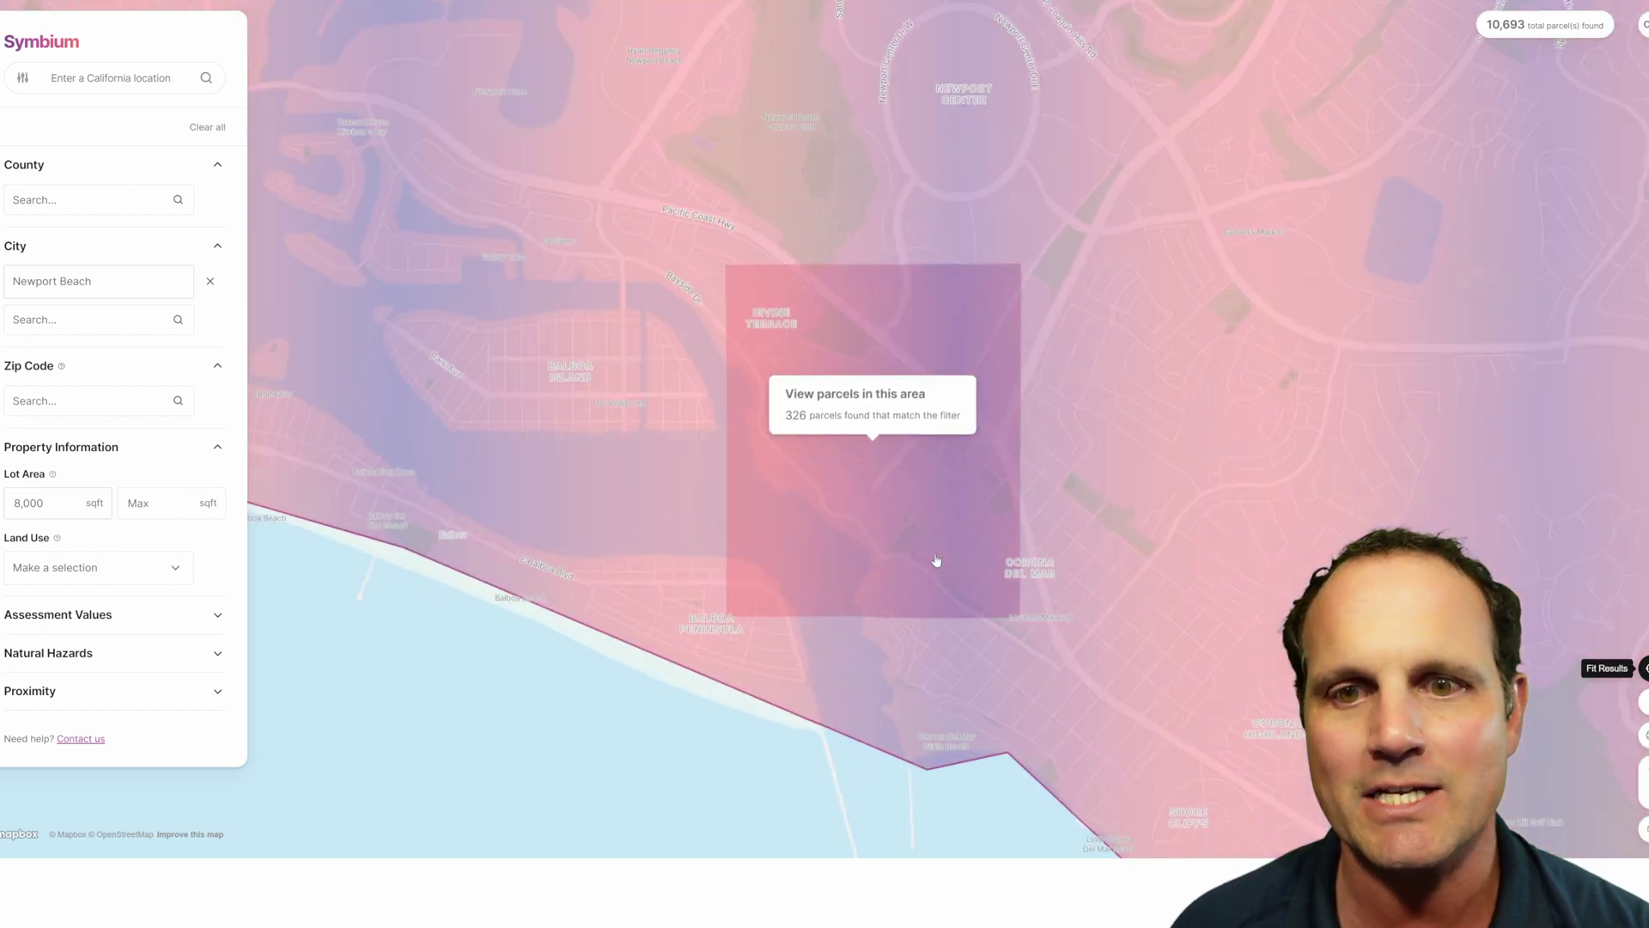
left_click_drag(936, 560, 884, 441)
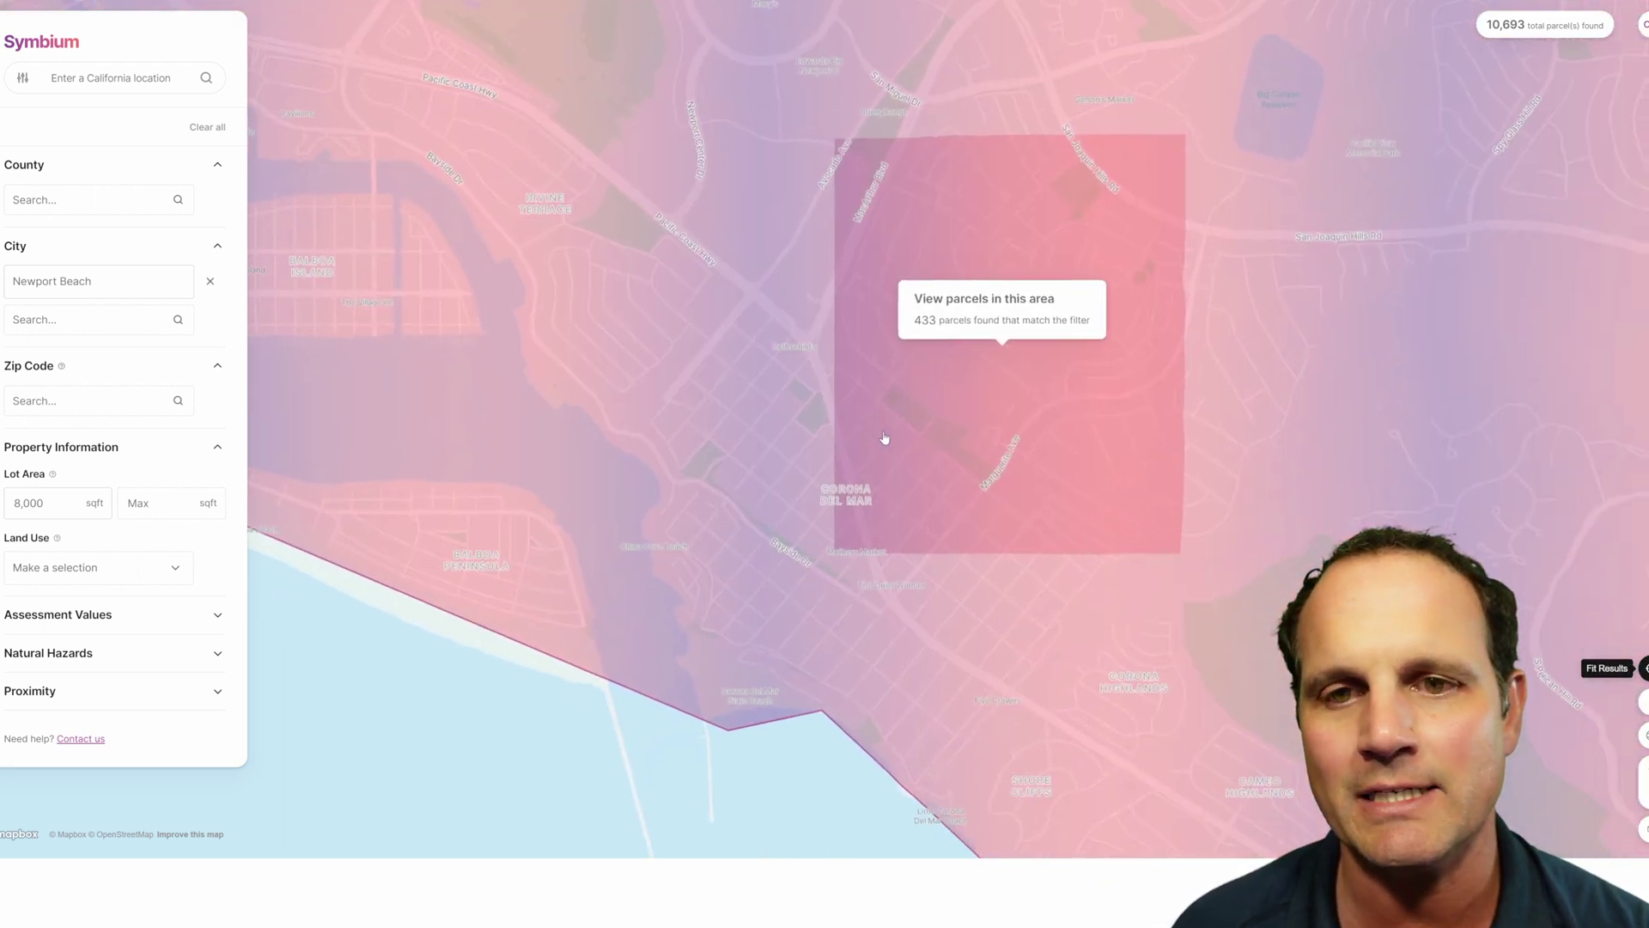
scroll(884, 442, "up", 5)
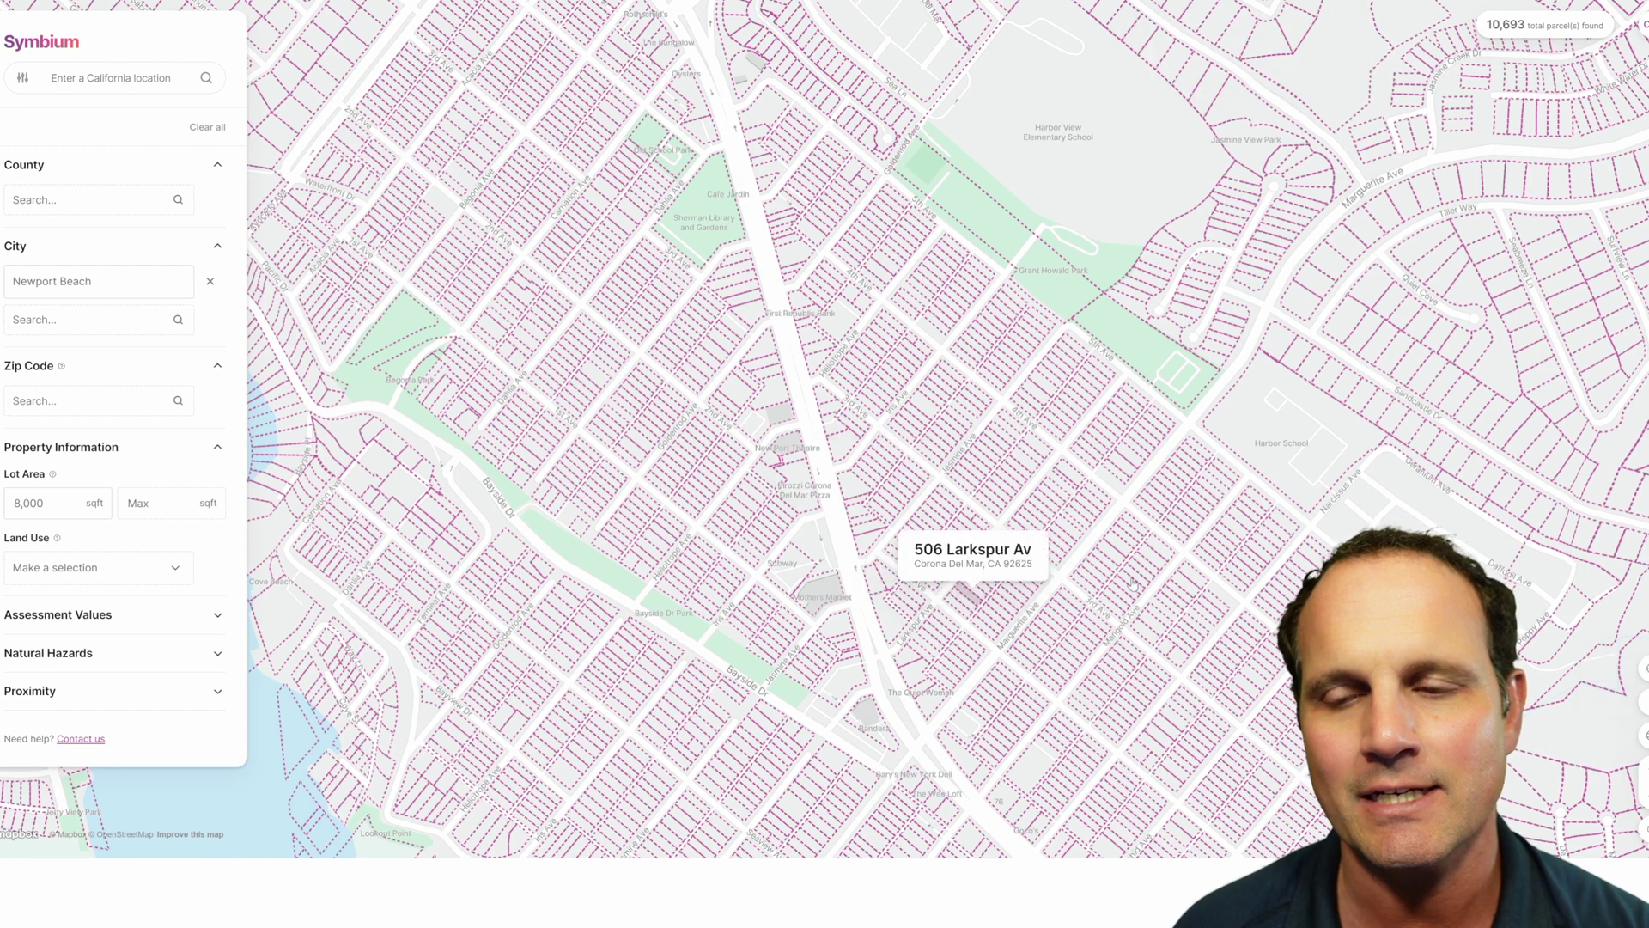
left_click_drag(975, 593, 872, 383)
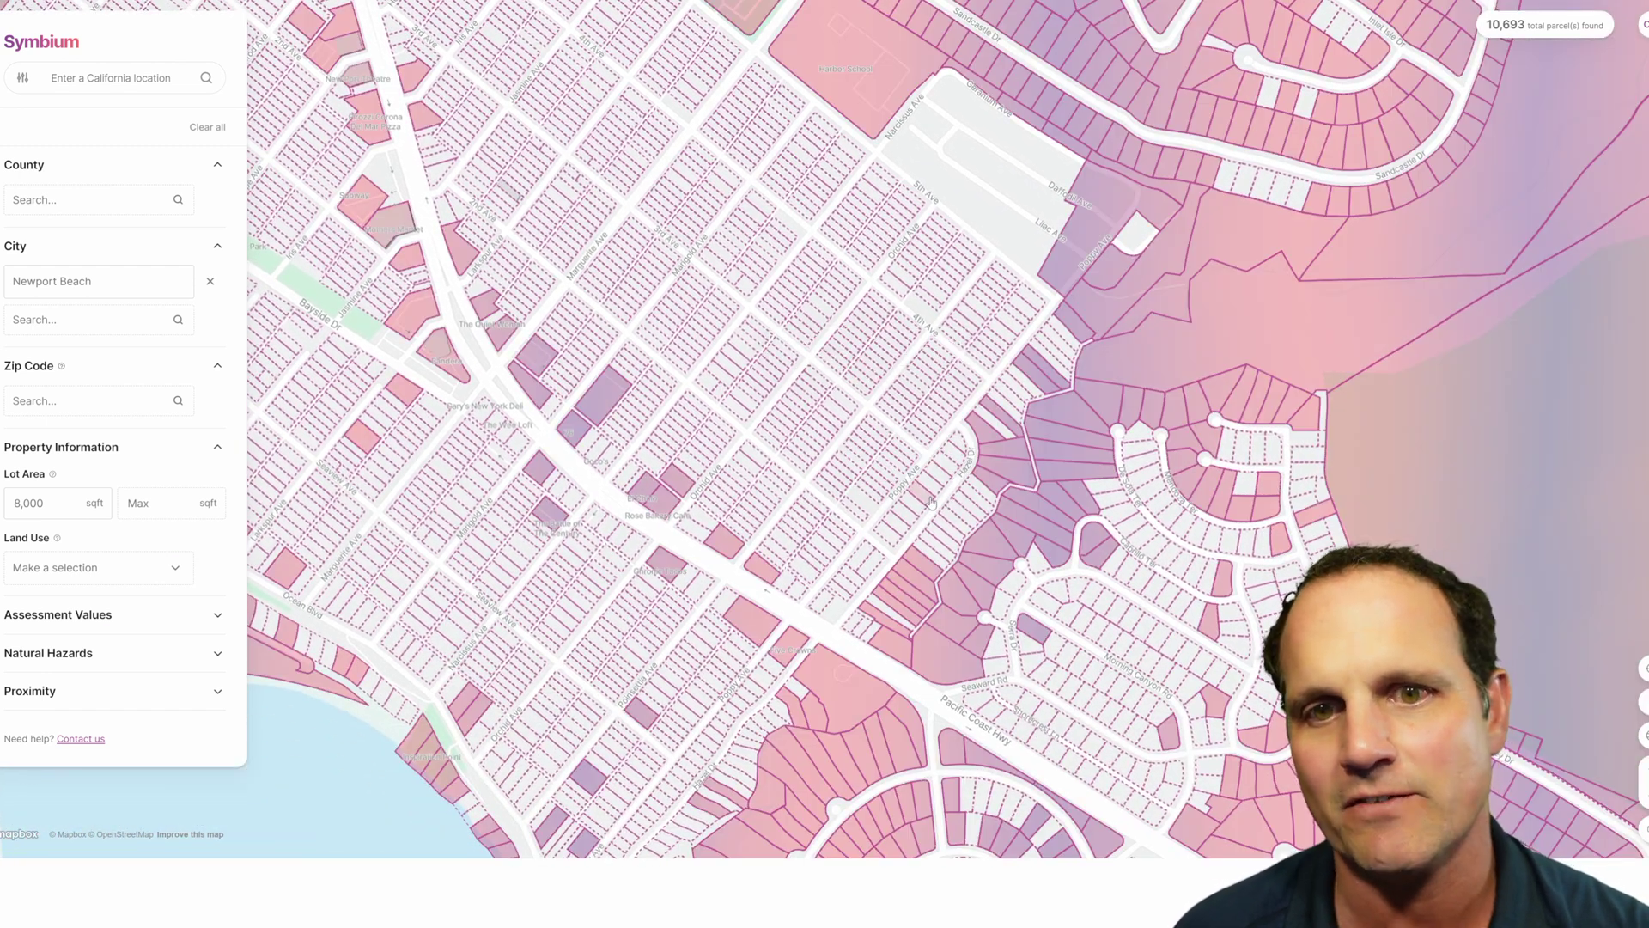
scroll(932, 502, "down", 10)
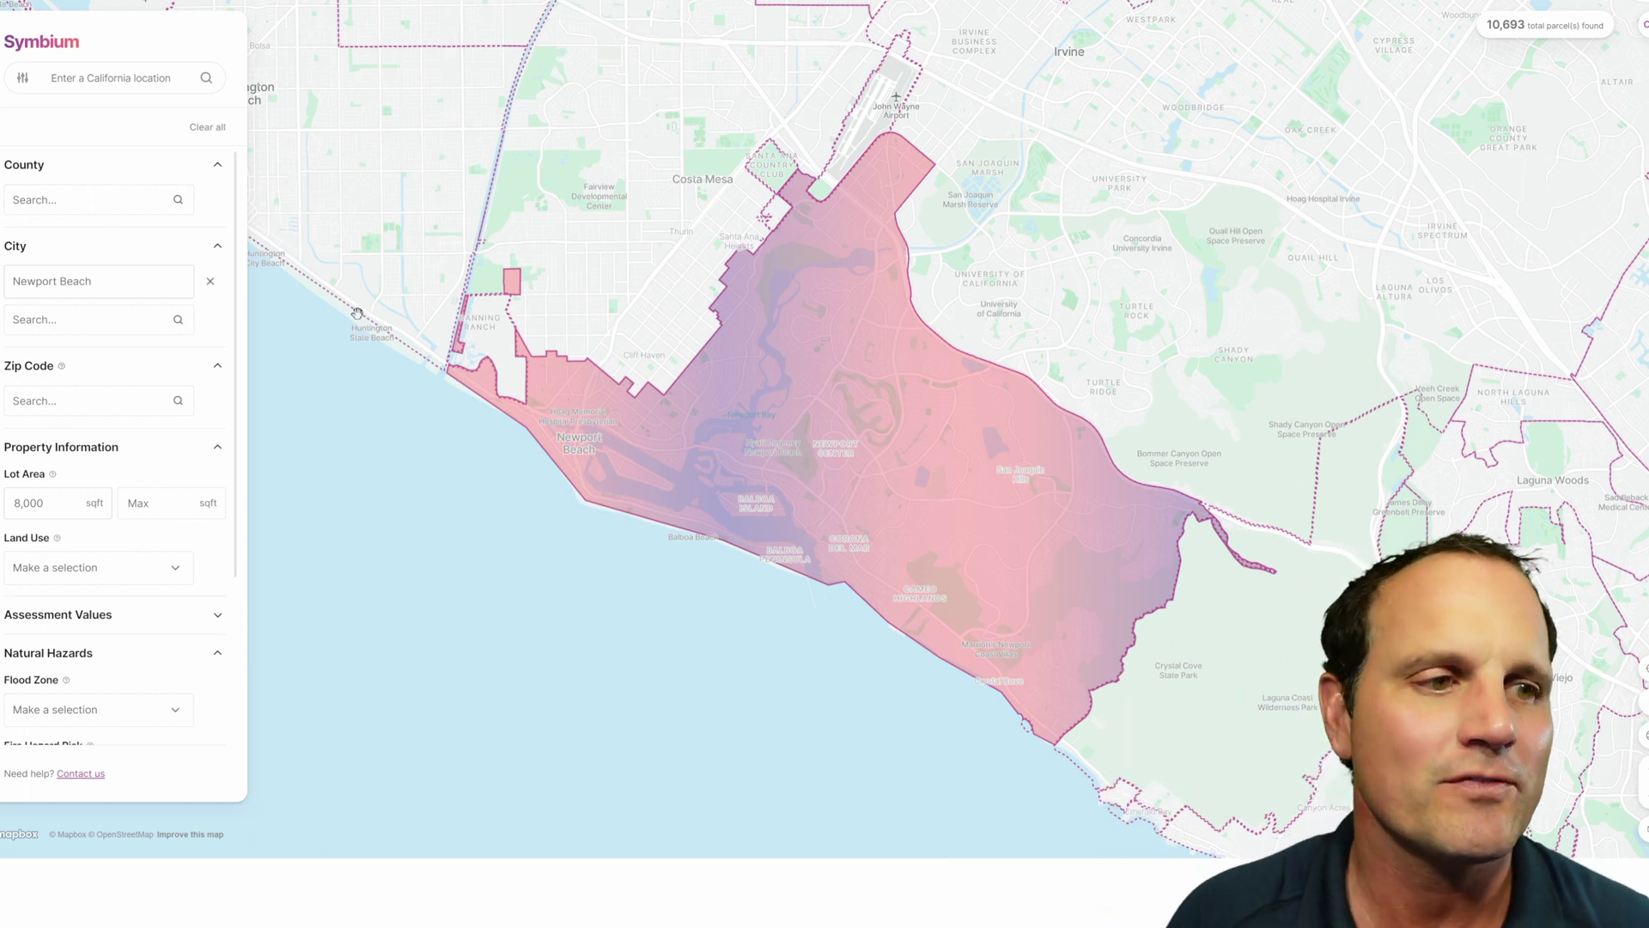
Step: Limit Fire Hazard Risk to None and Moderate, cutting the results to 6,260 parcels
scroll(86, 617, "down", 3)
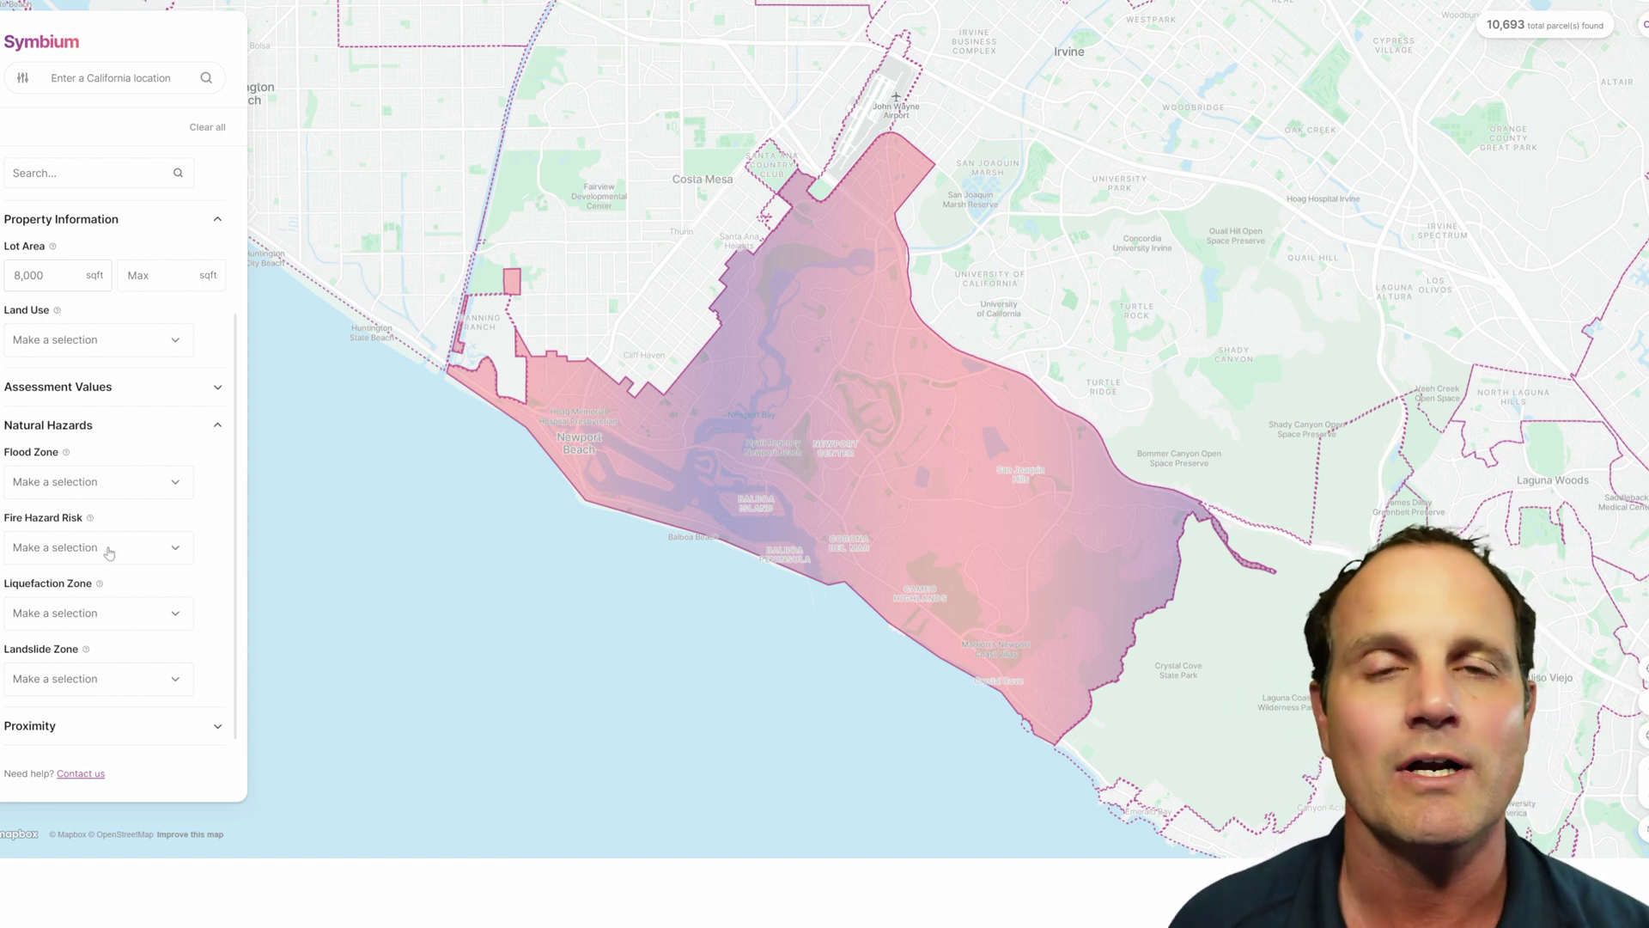
left_click(61, 553)
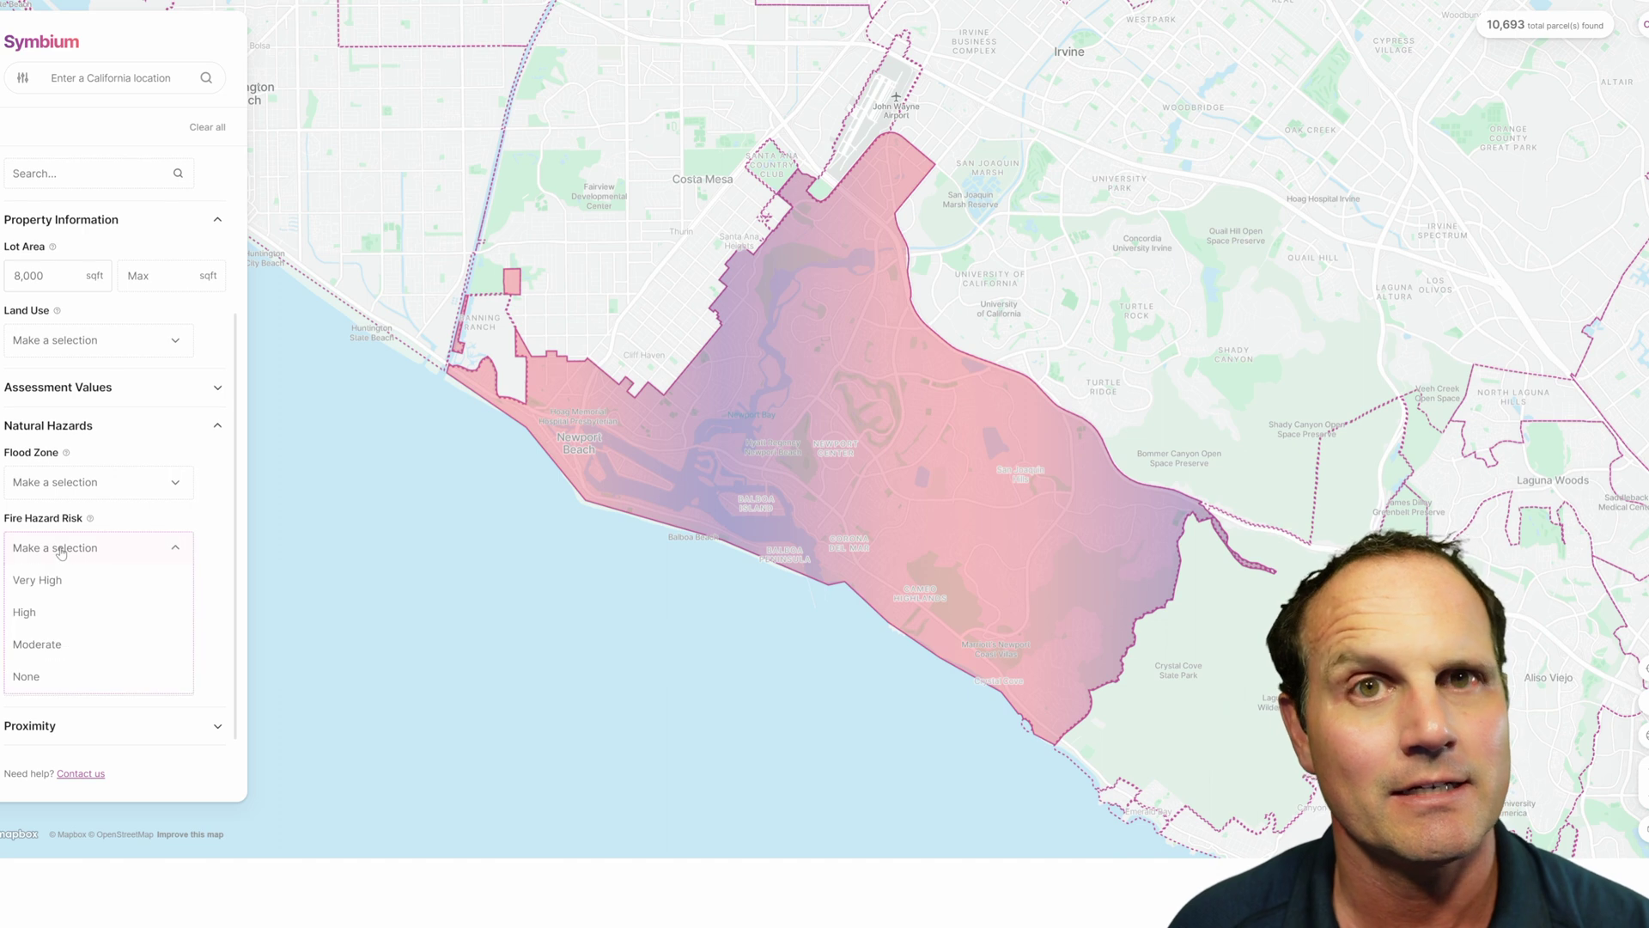
left_click(43, 679)
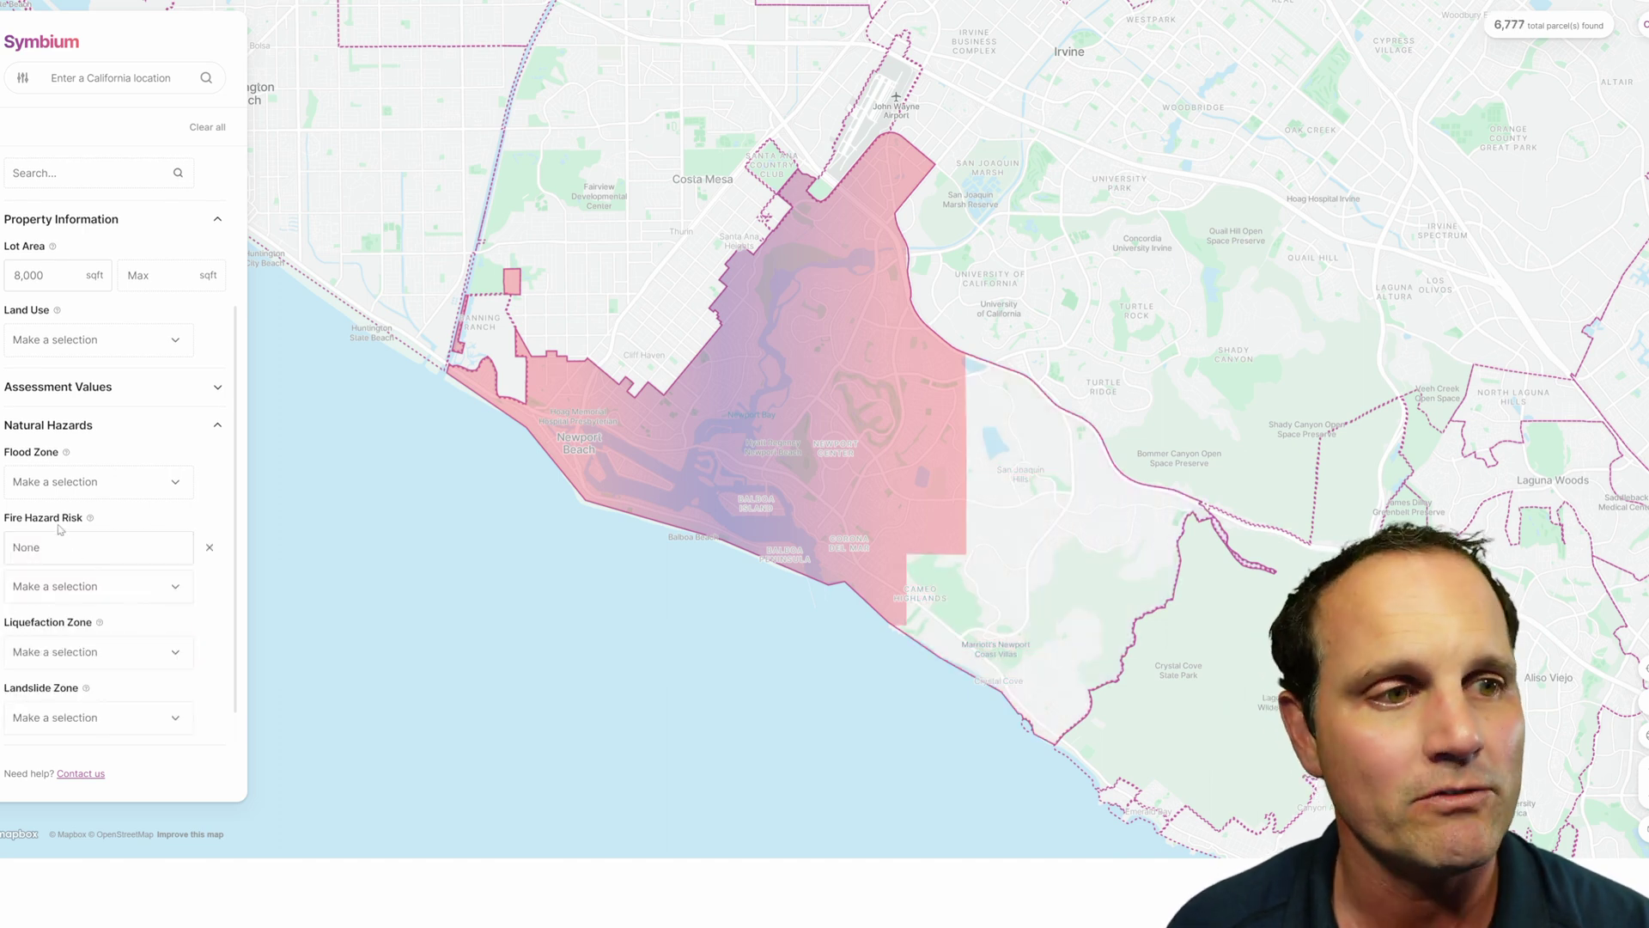
left_click(65, 593)
left_click(60, 683)
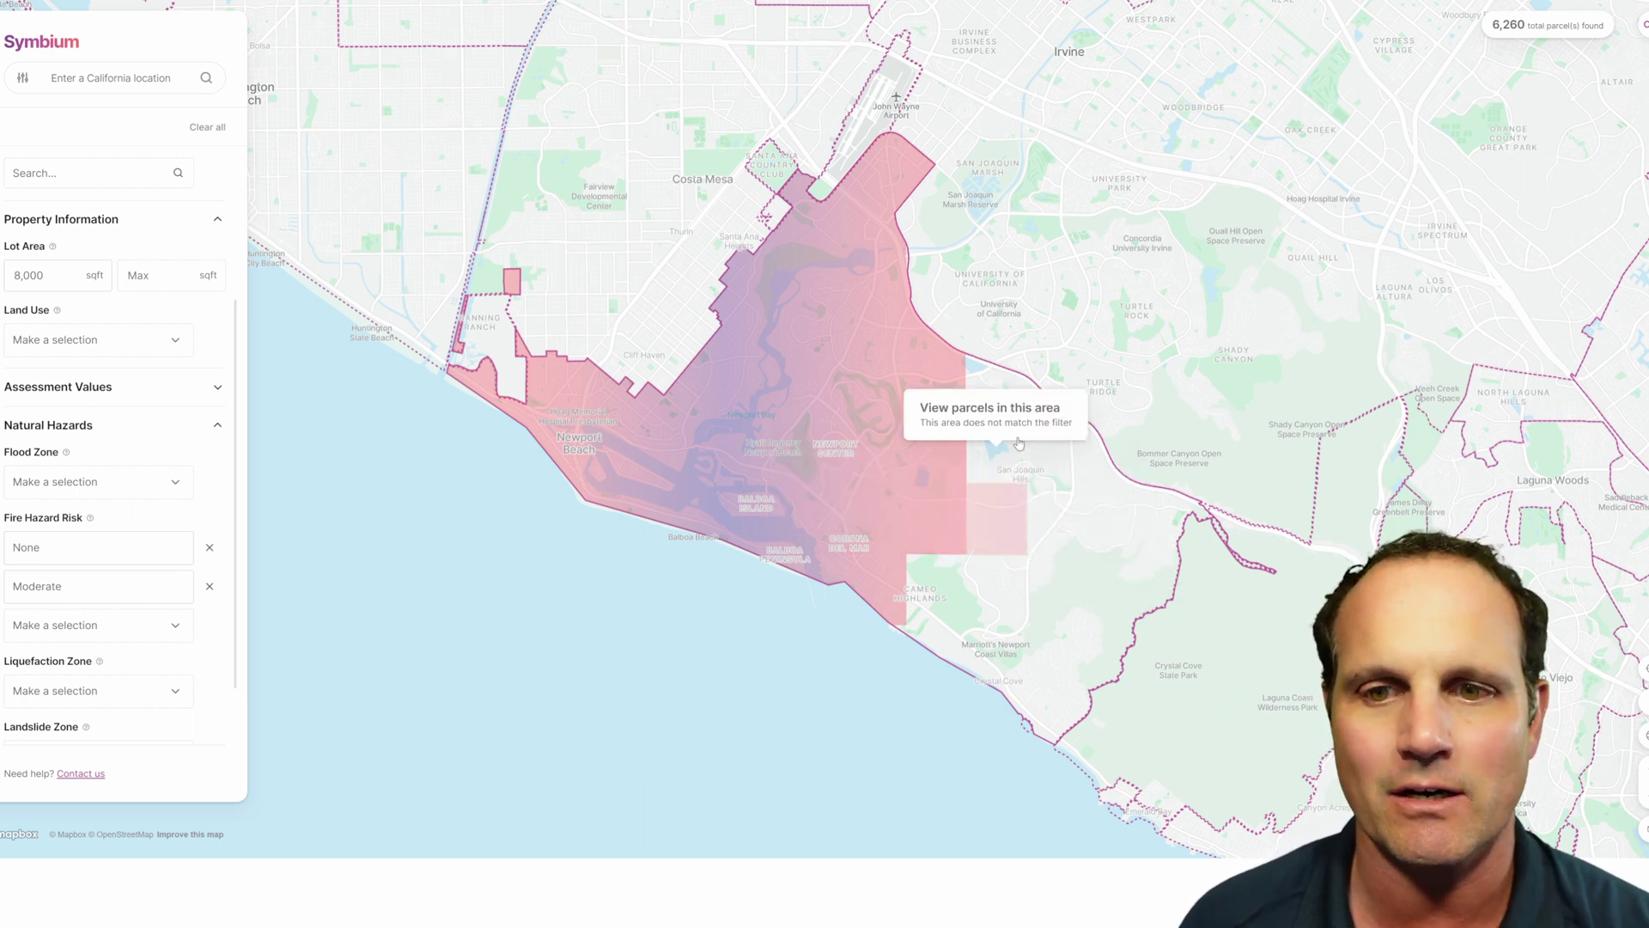
Step: Zoom into Corona del Mar and pan across the matching parcels, centring on Bayadere Te
scroll(859, 514, "up", 5)
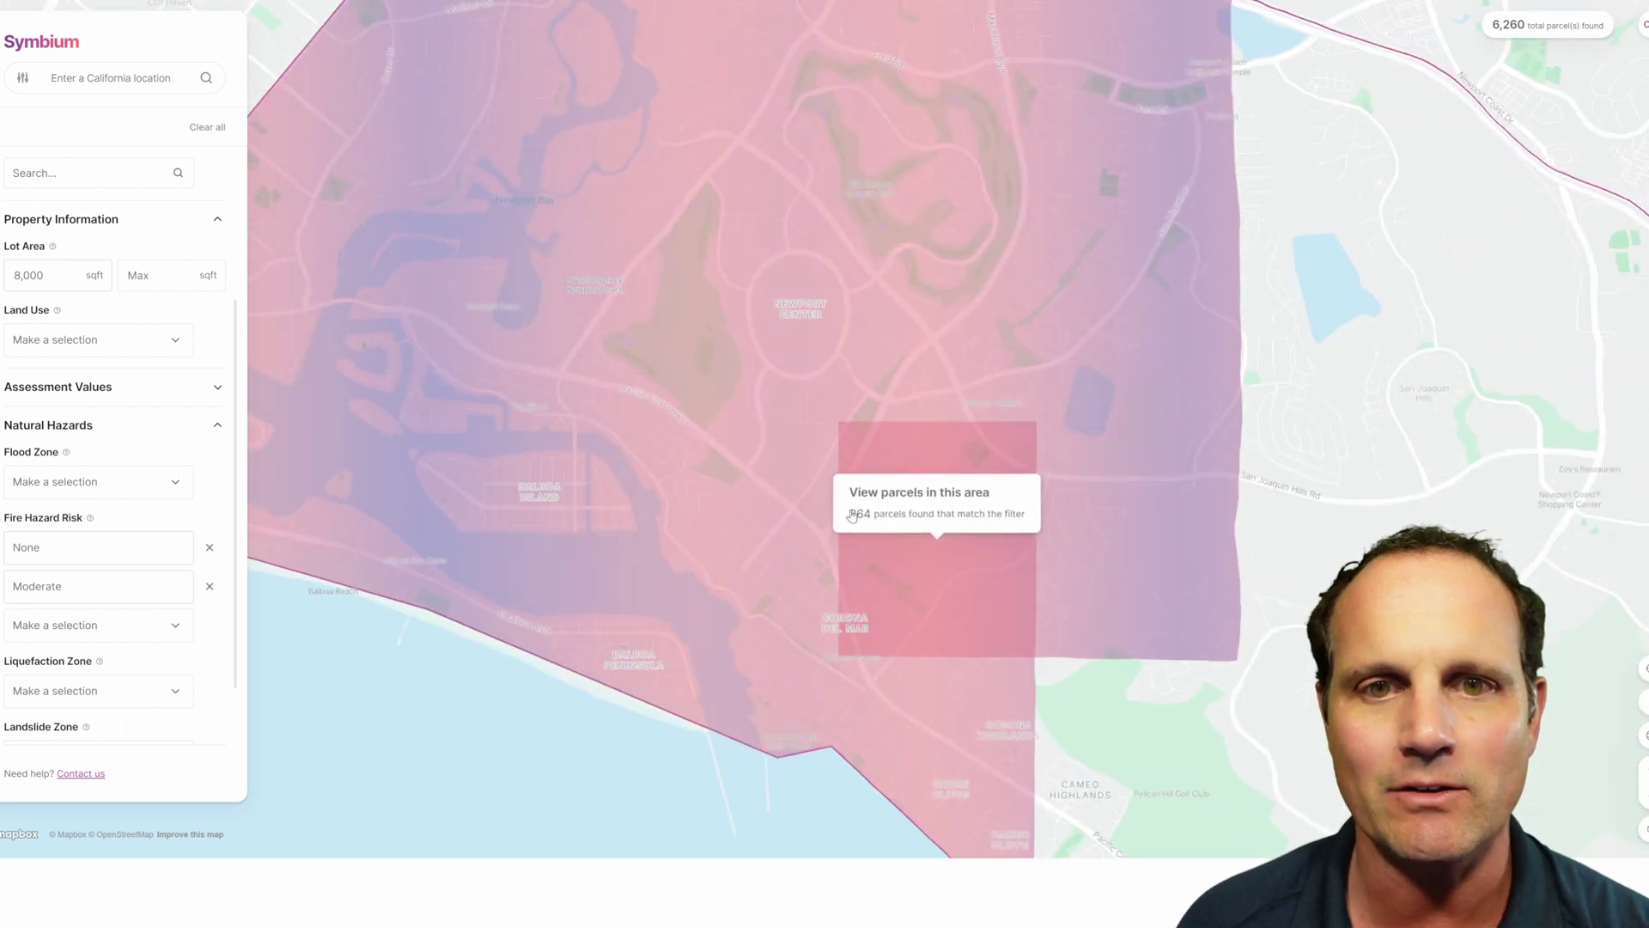
scroll(1012, 637, "up", 5)
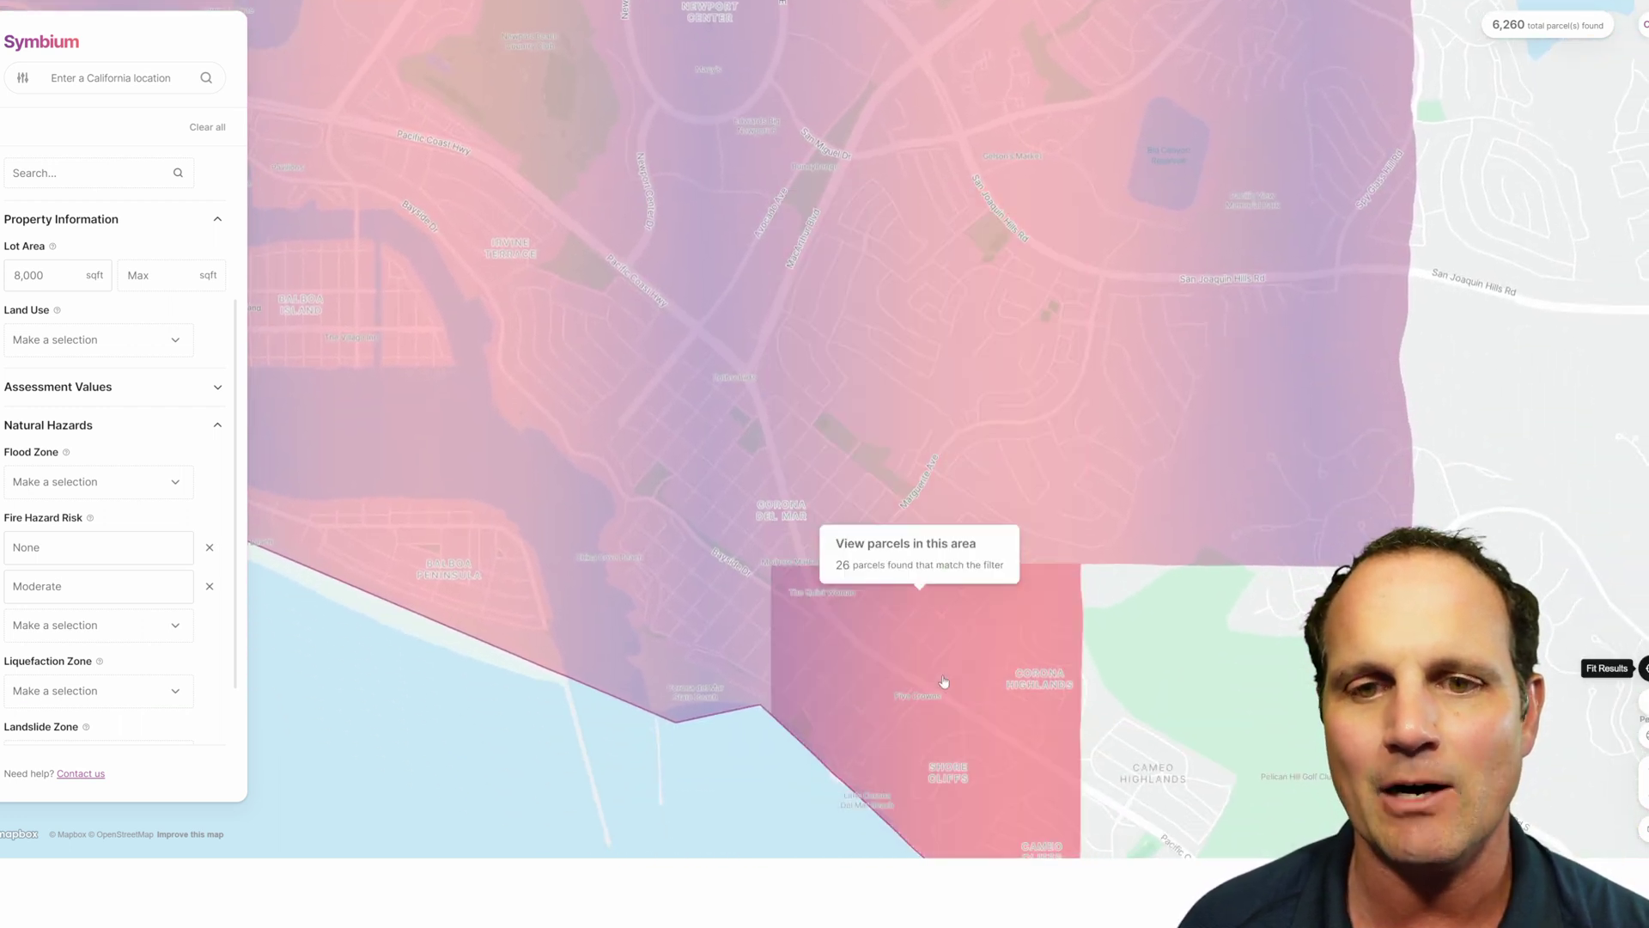
scroll(943, 680, "up", 3)
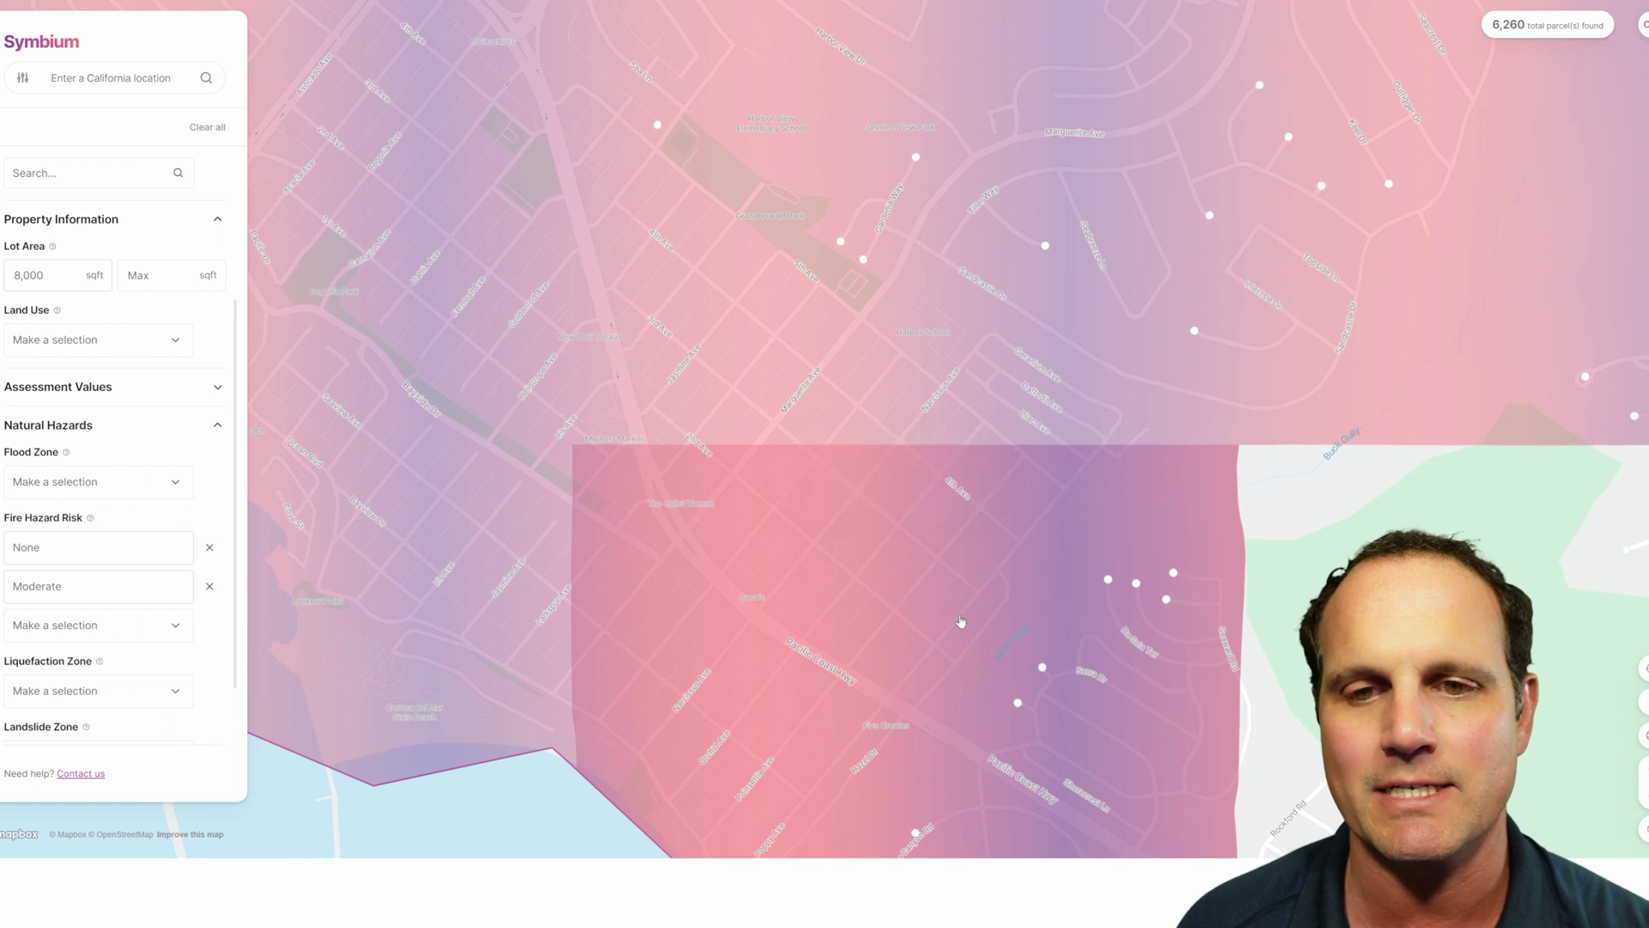
scroll(997, 601, "up", 3)
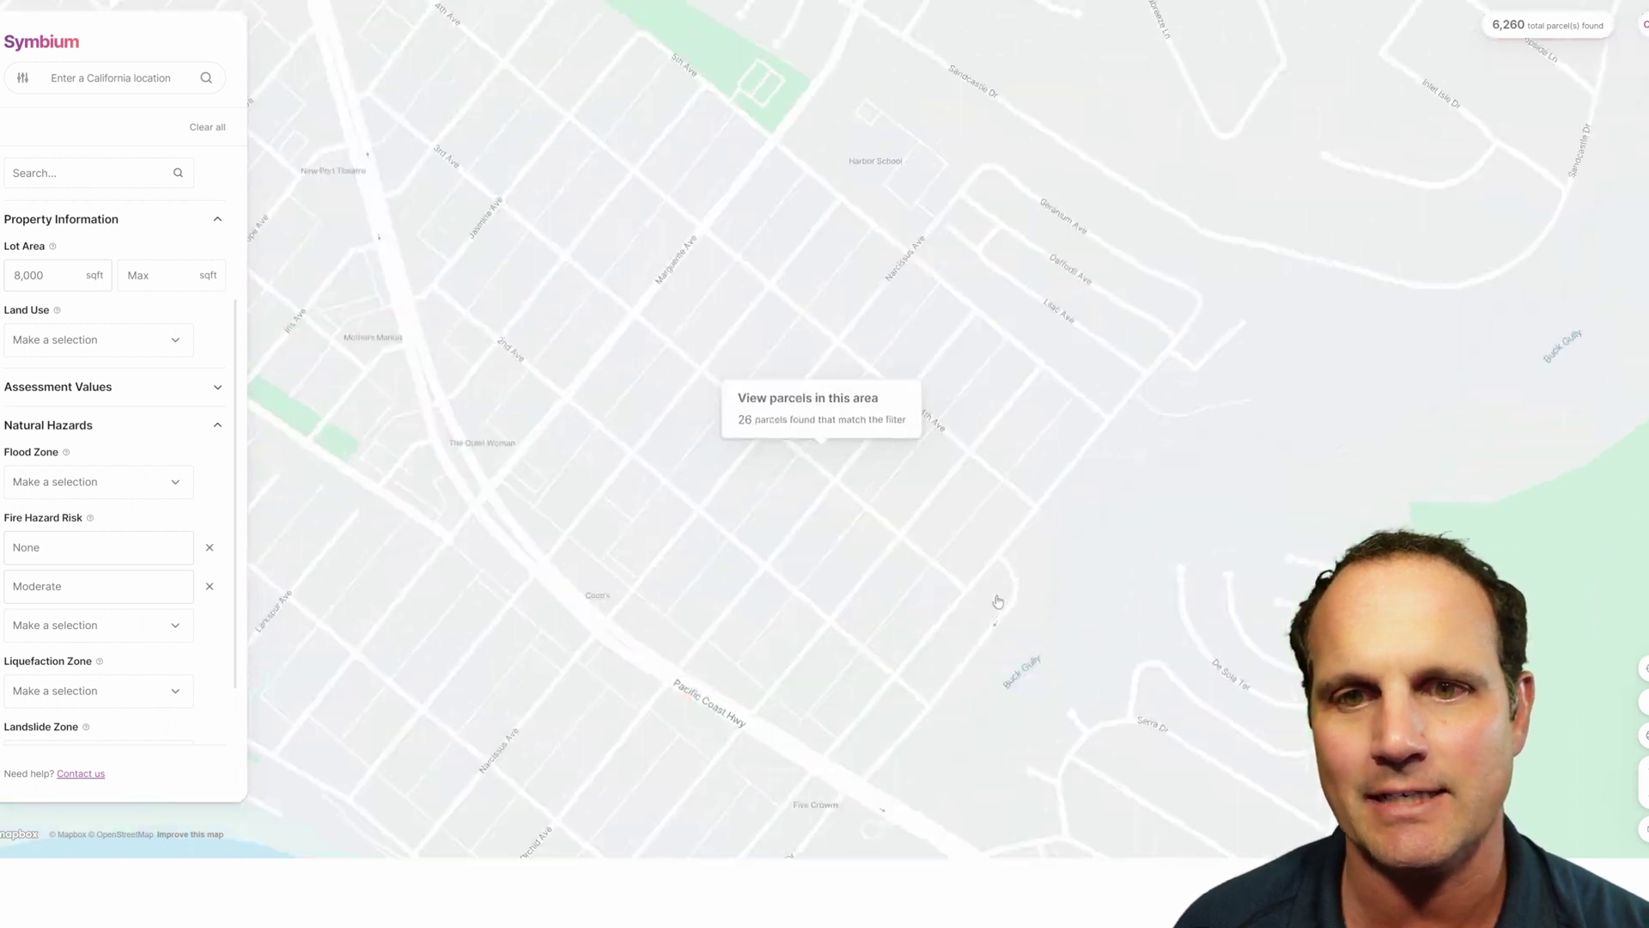
left_click_drag(926, 503, 876, 429)
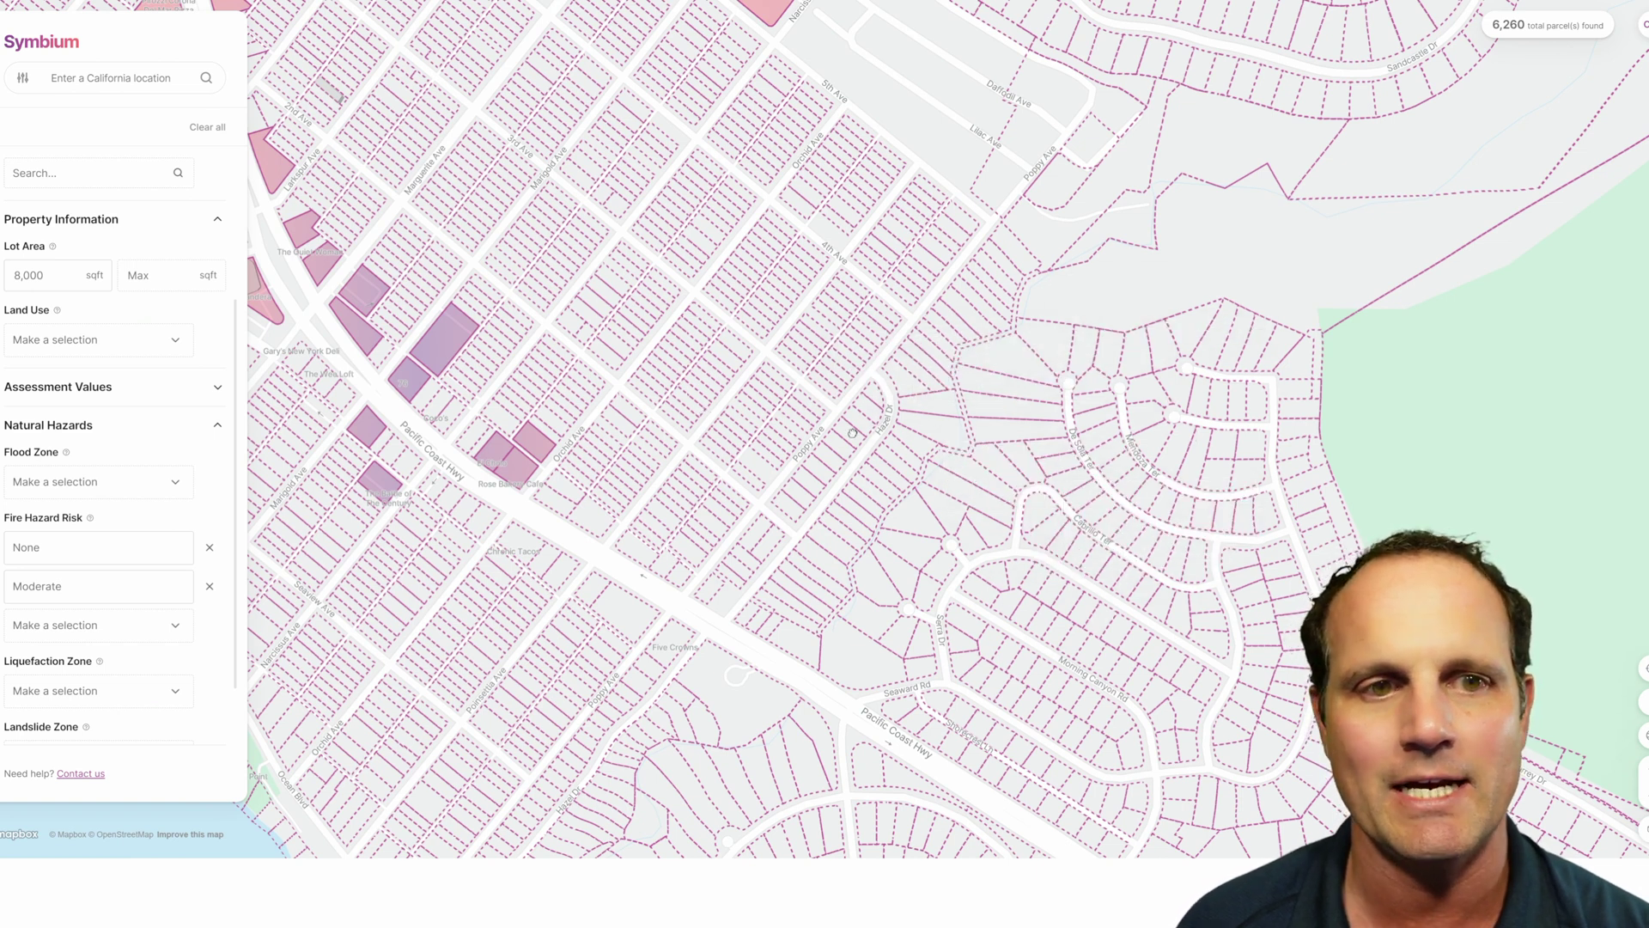
left_click_drag(704, 412, 1259, 496)
left_click_drag(844, 539, 904, 526)
left_click_drag(1010, 26, 1125, 564)
left_click_drag(1065, 382, 1136, 620)
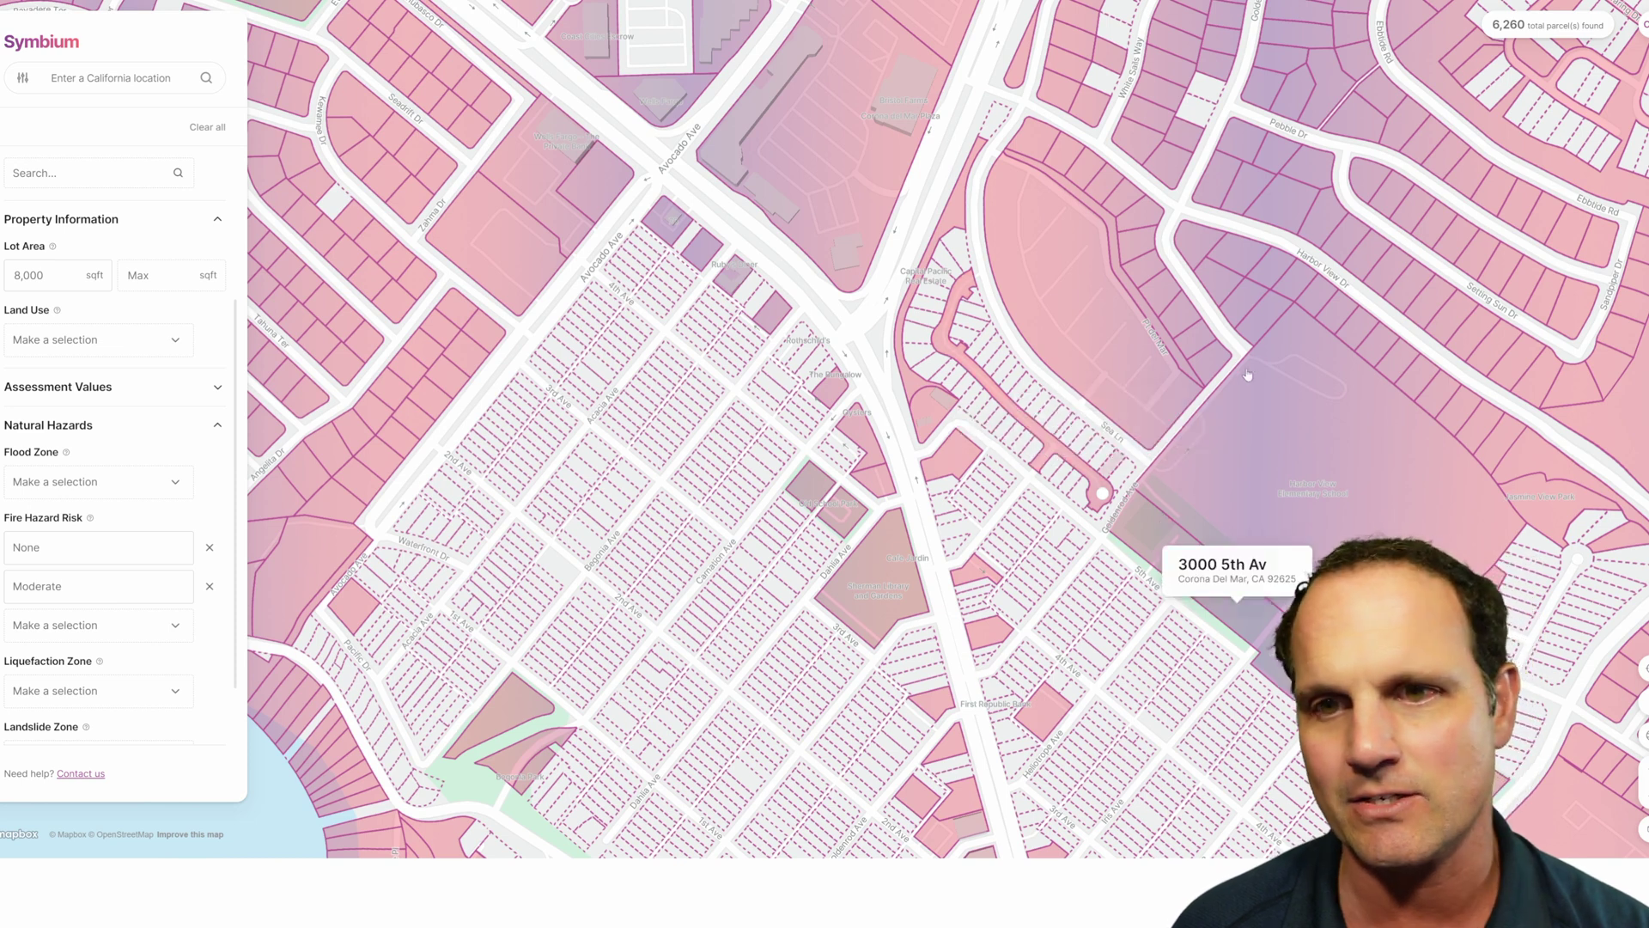
left_click_drag(1091, 339, 1133, 601)
left_click_drag(646, 595, 1226, 668)
left_click_drag(838, 420, 911, 769)
scroll(987, 549, "down", 2)
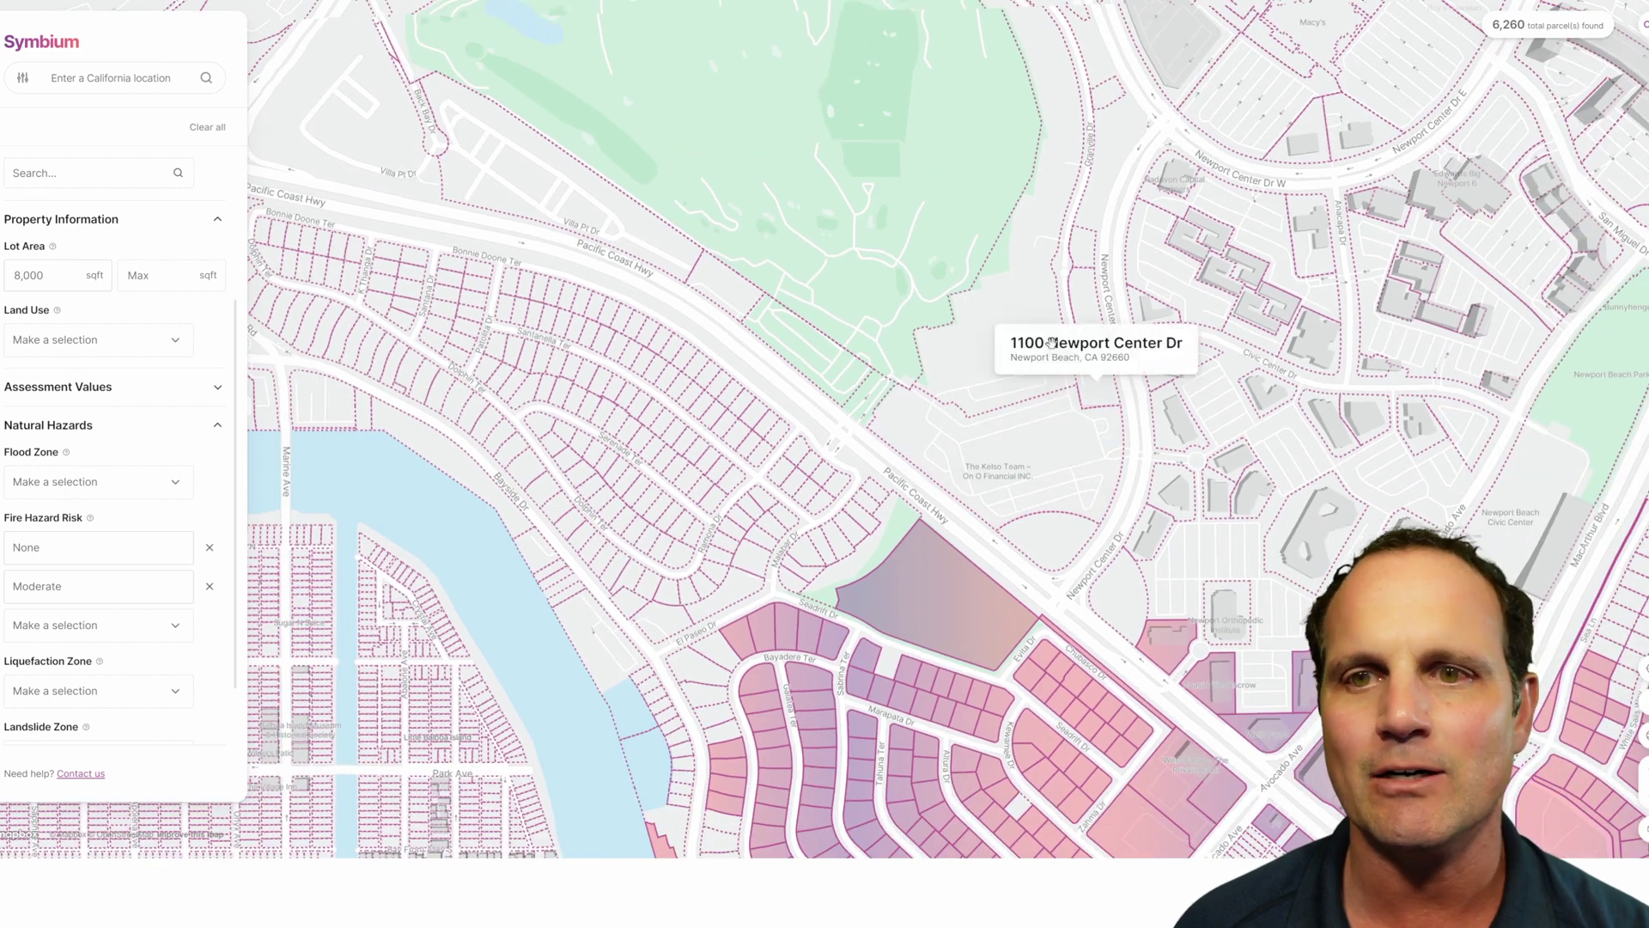
scroll(1049, 342, "up", 3)
left_click_drag(833, 479, 1002, 364)
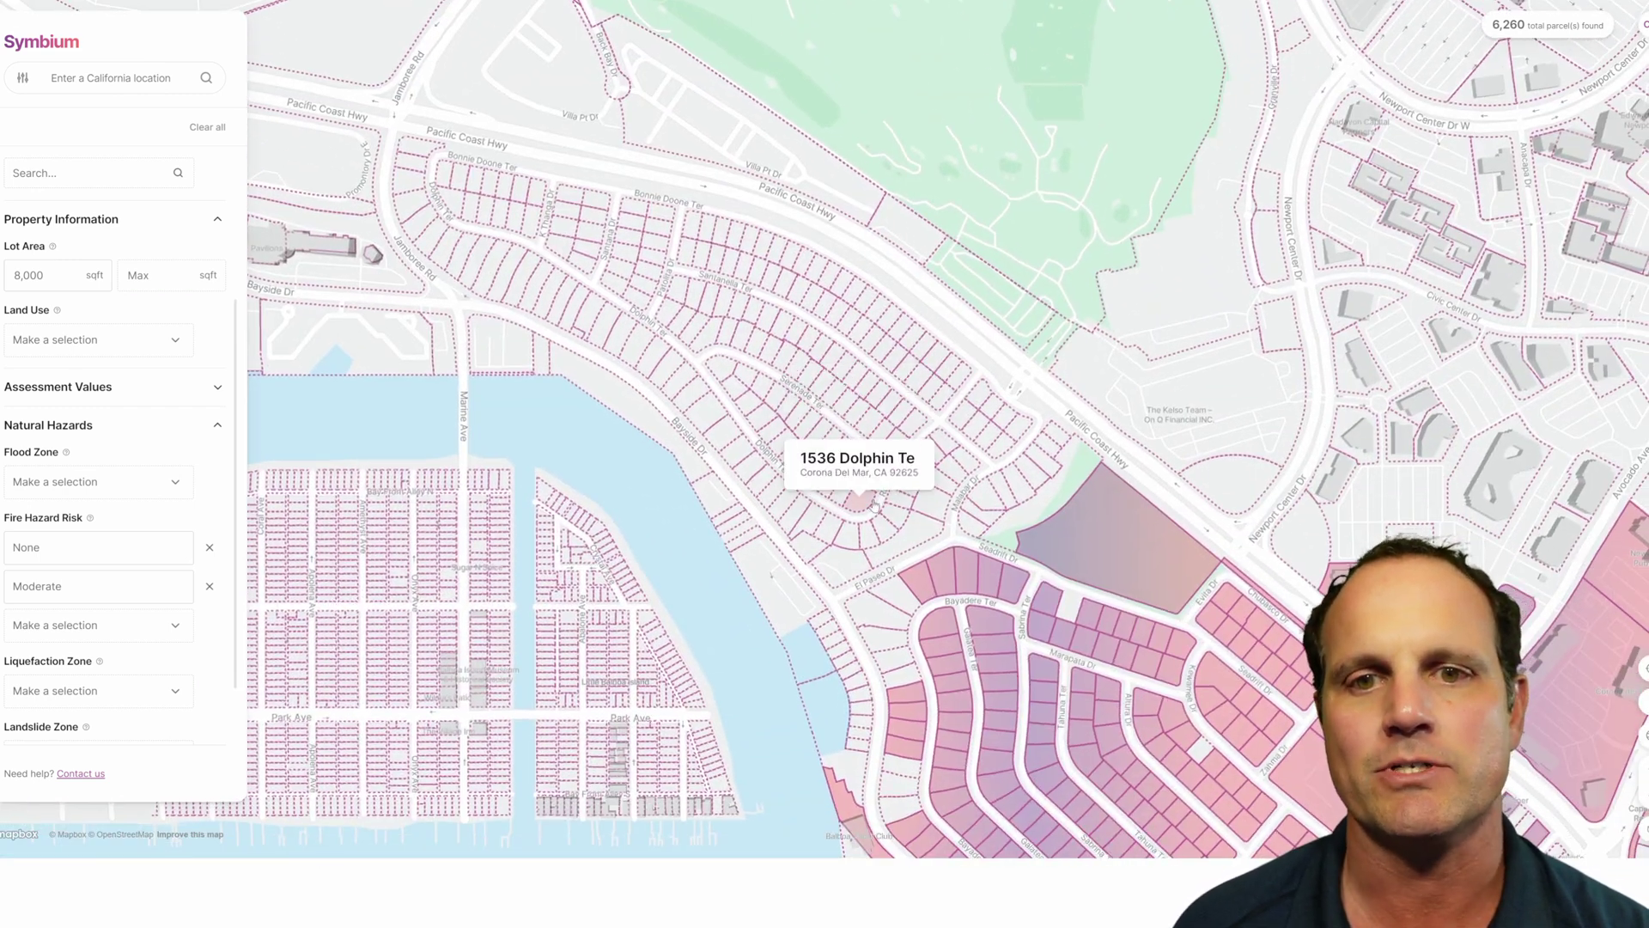
left_click_drag(874, 505, 846, 429)
left_click_drag(867, 532, 842, 447)
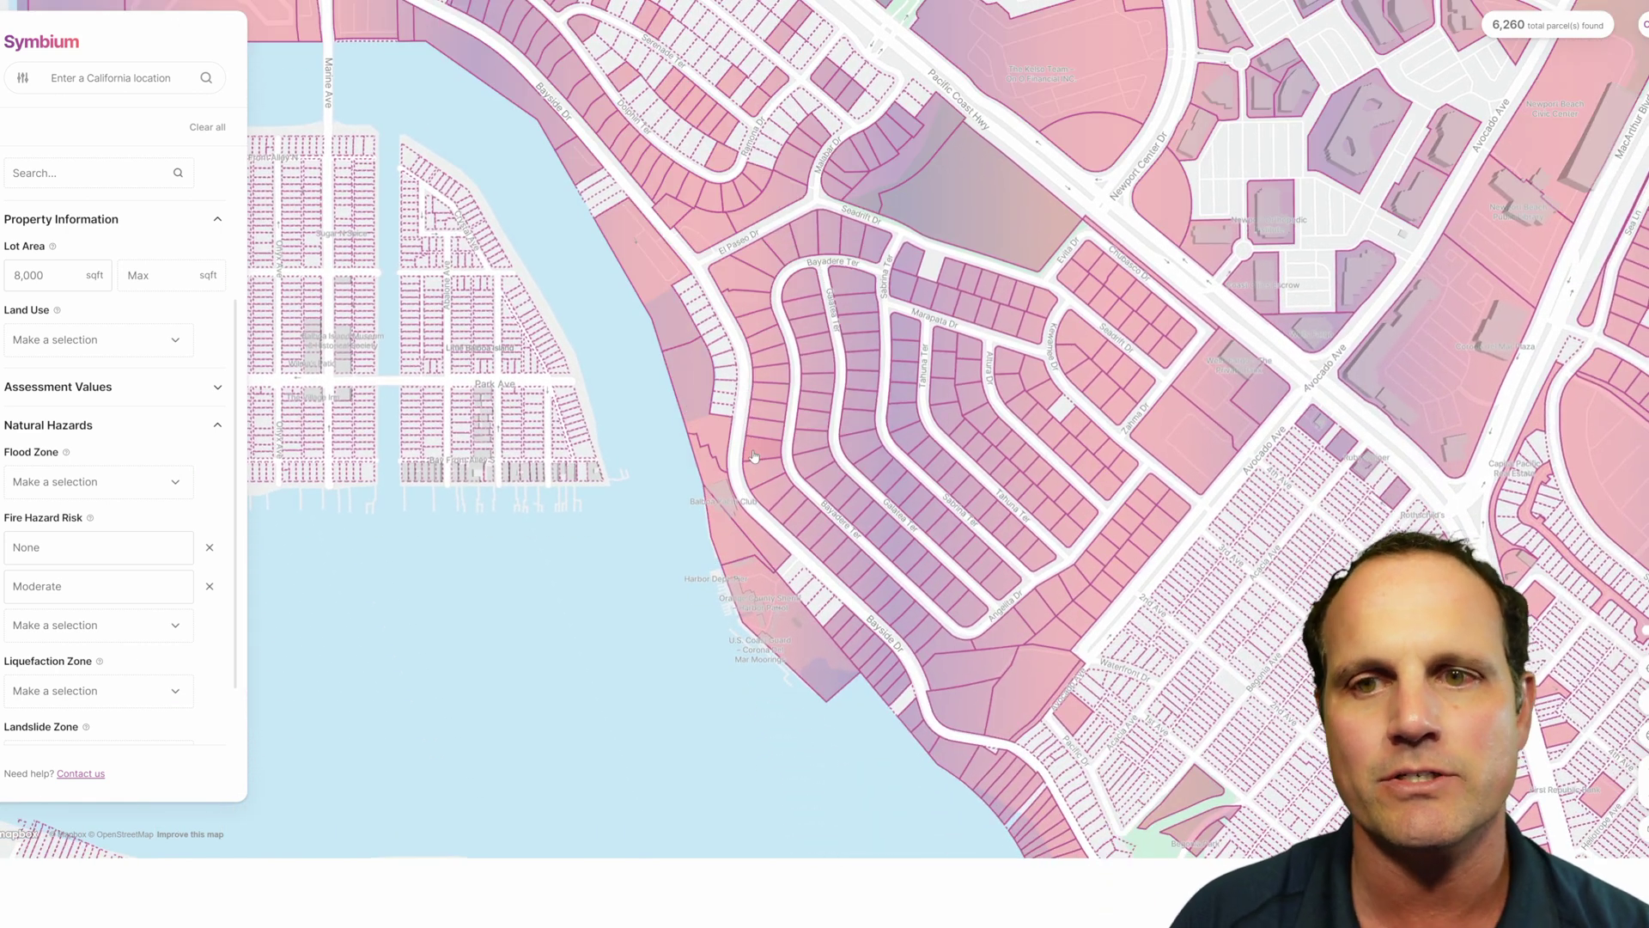
left_click_drag(754, 456, 831, 659)
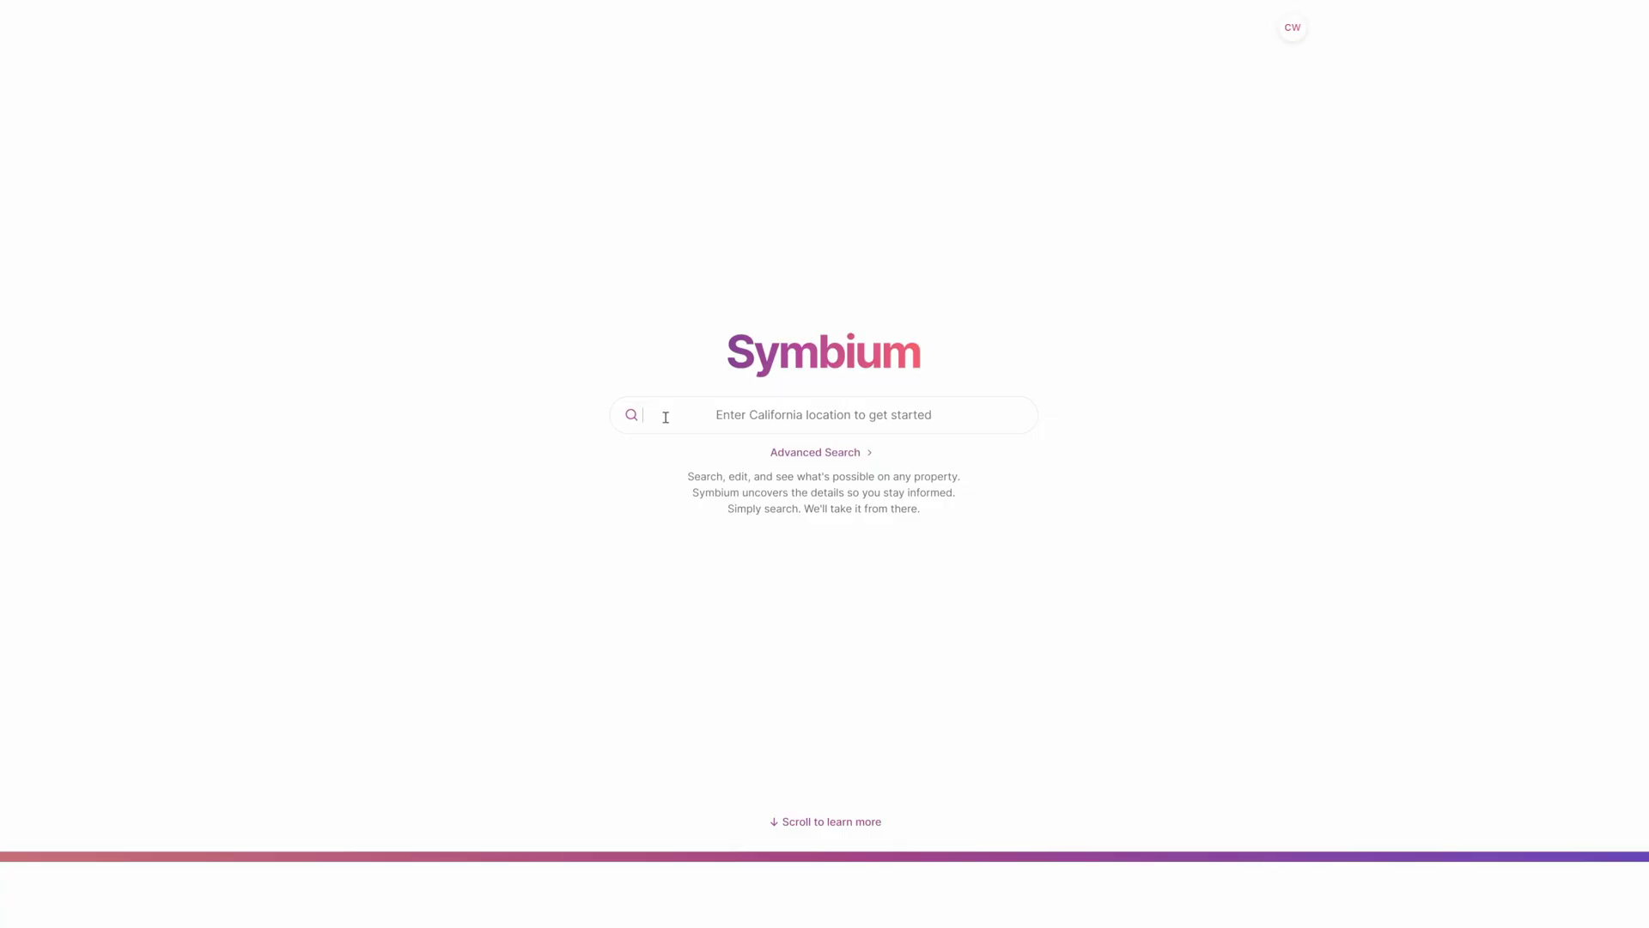
Step: Look up 123 Main St, Huntington Beach, and tilt the map into a 3D view
left_click(665, 418)
type("123 main st")
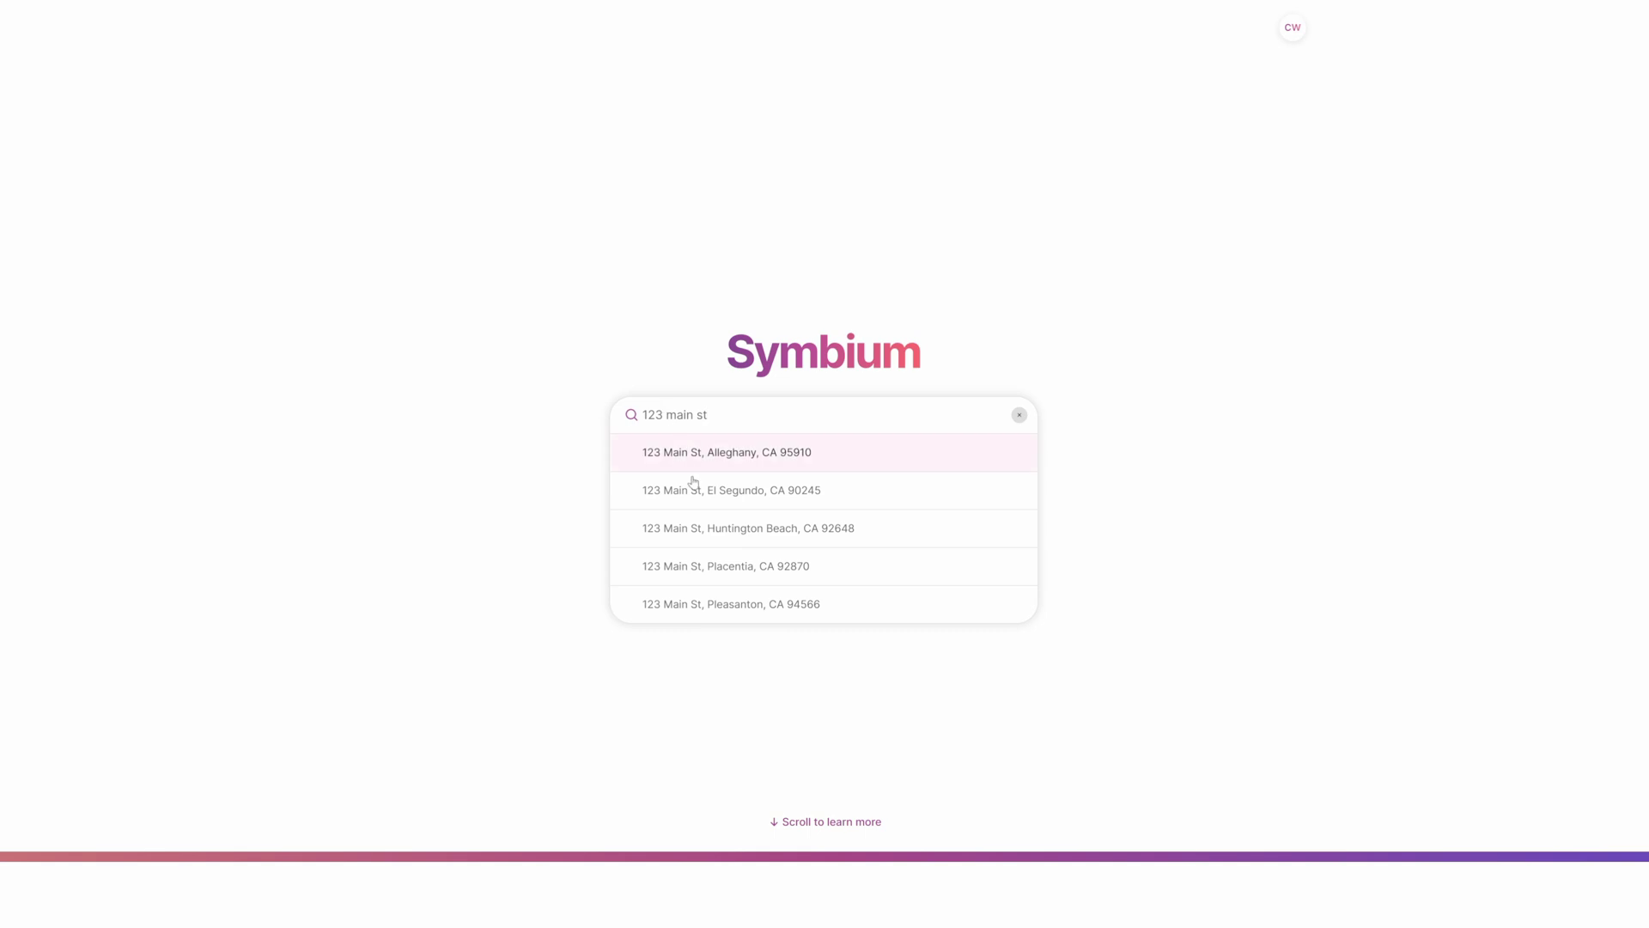
left_click(704, 538)
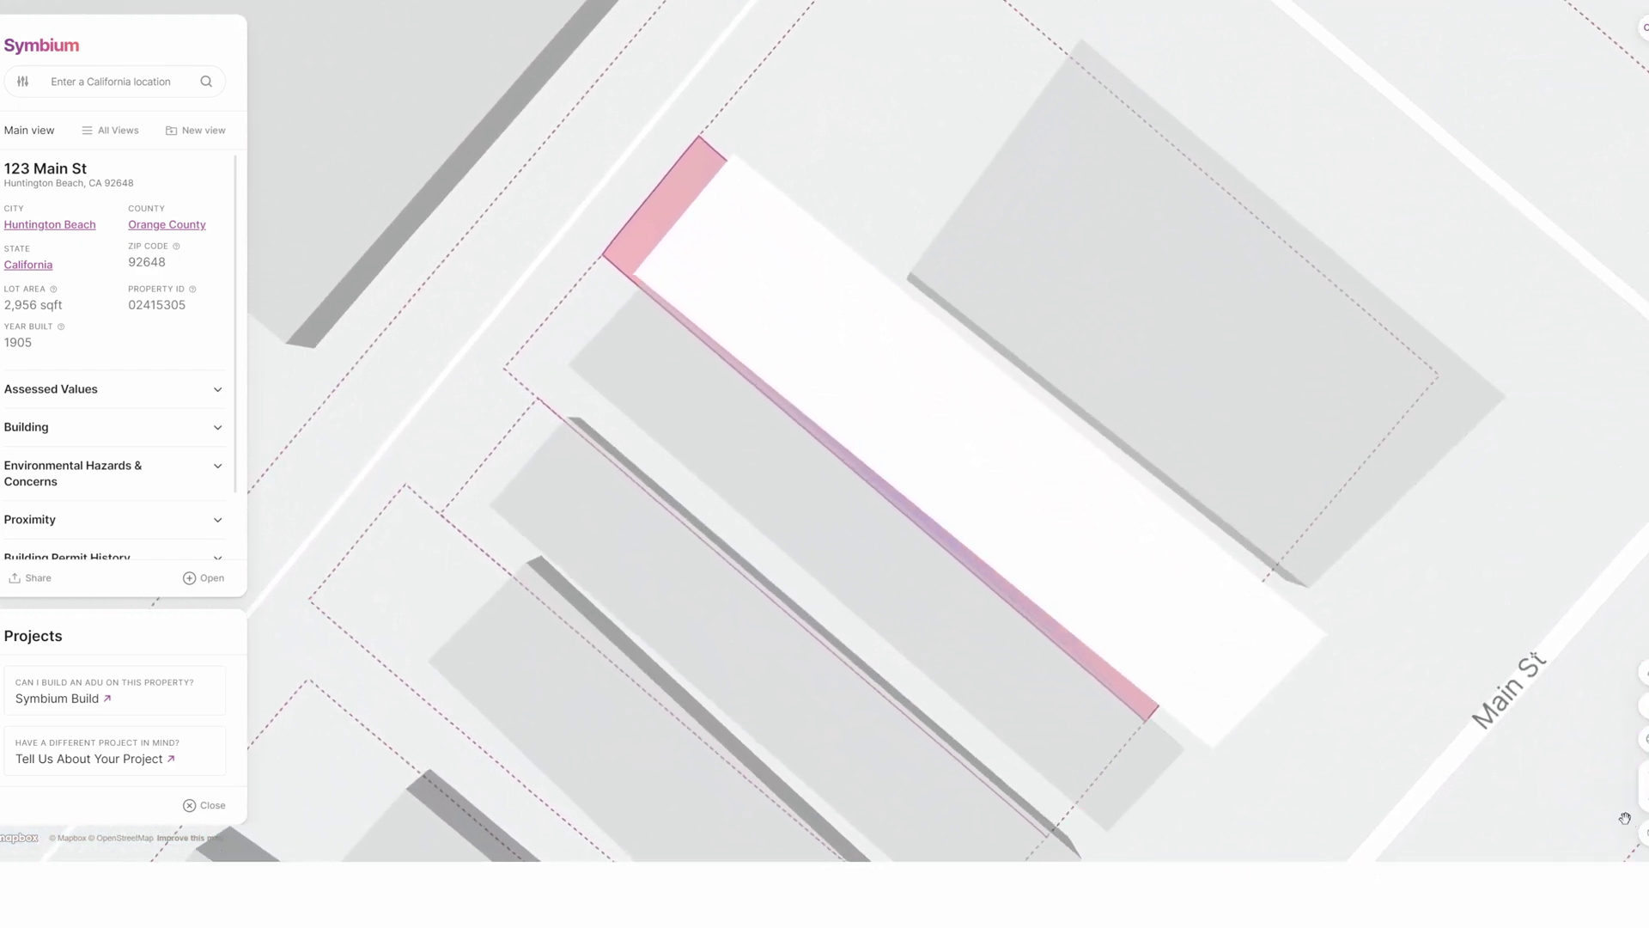
left_click_drag(983, 633, 965, 490)
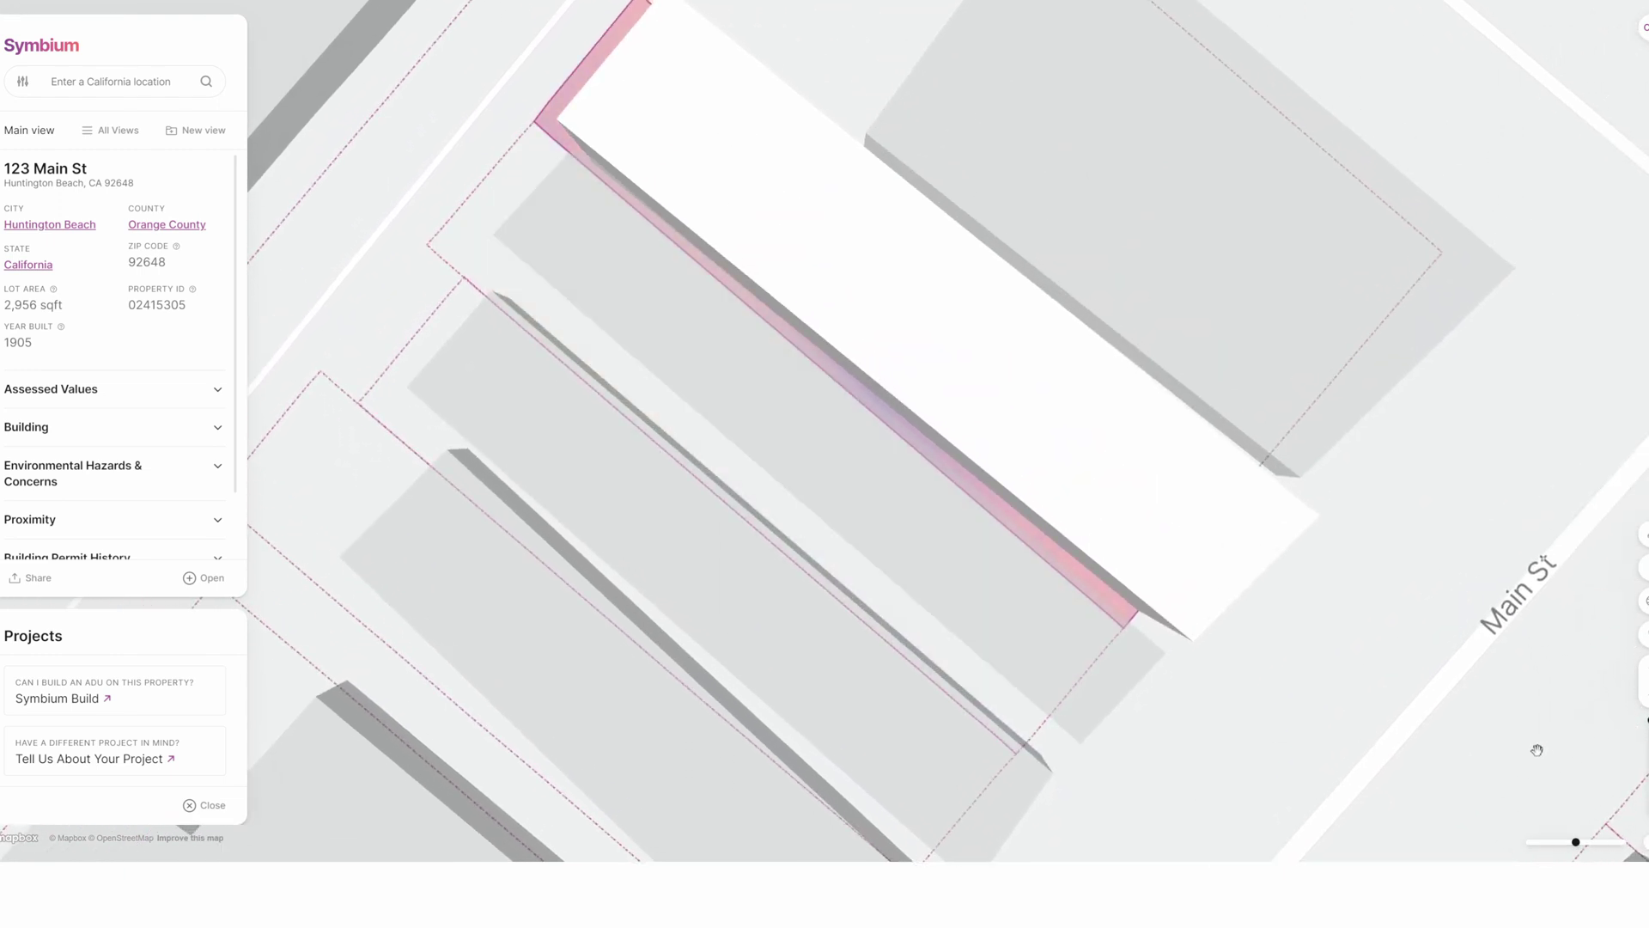
mouse_move(1644, 740)
left_mouse_down()
mouse_move(1646, 776)
mouse_move(1643, 753)
left_mouse_up()
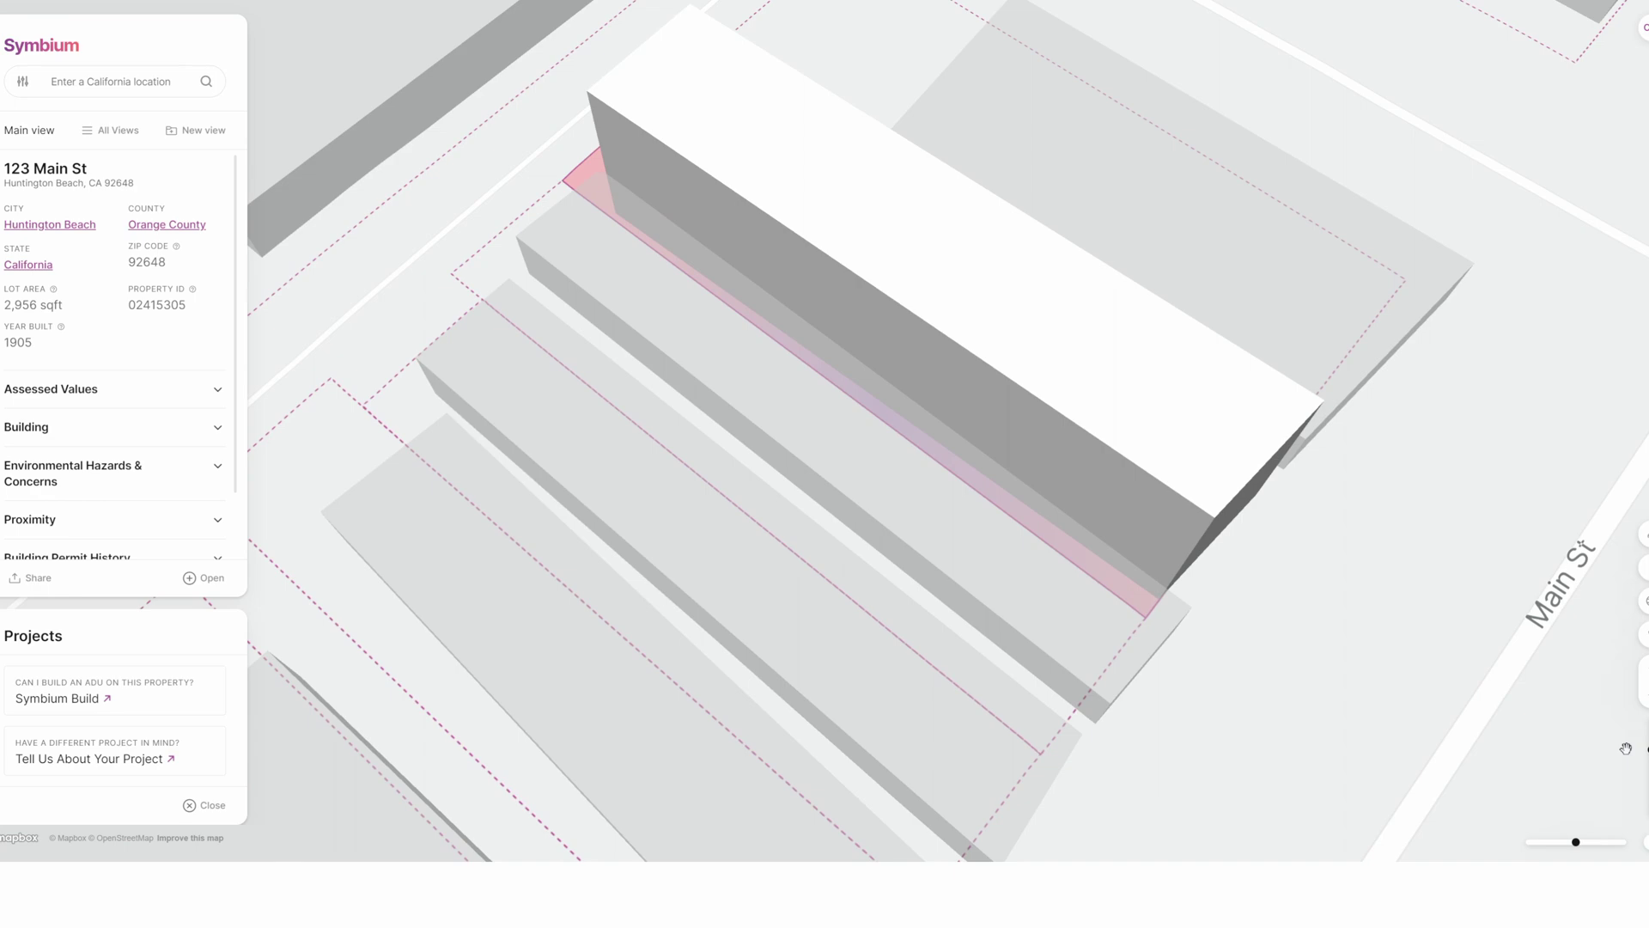